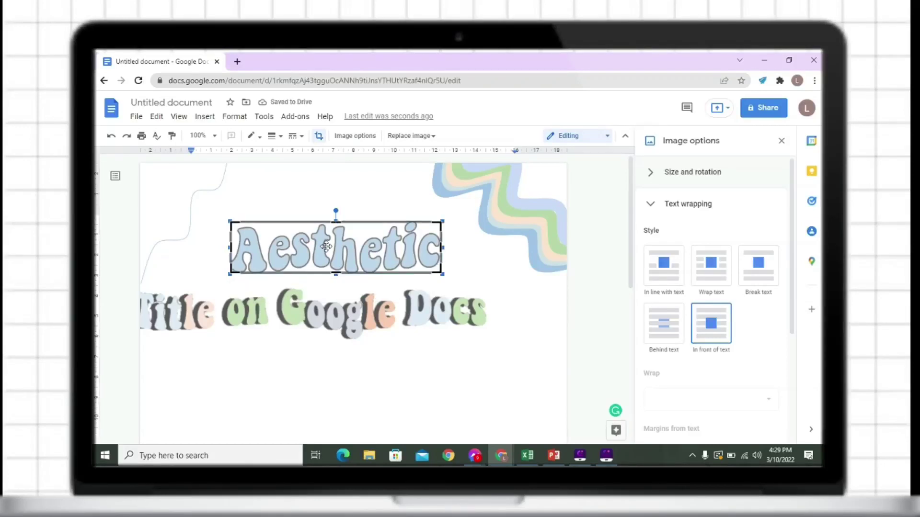
# Leave crop mode, shift the Aesthetic image slightly left and stretch it a bit wider
pyautogui.click(326, 268)
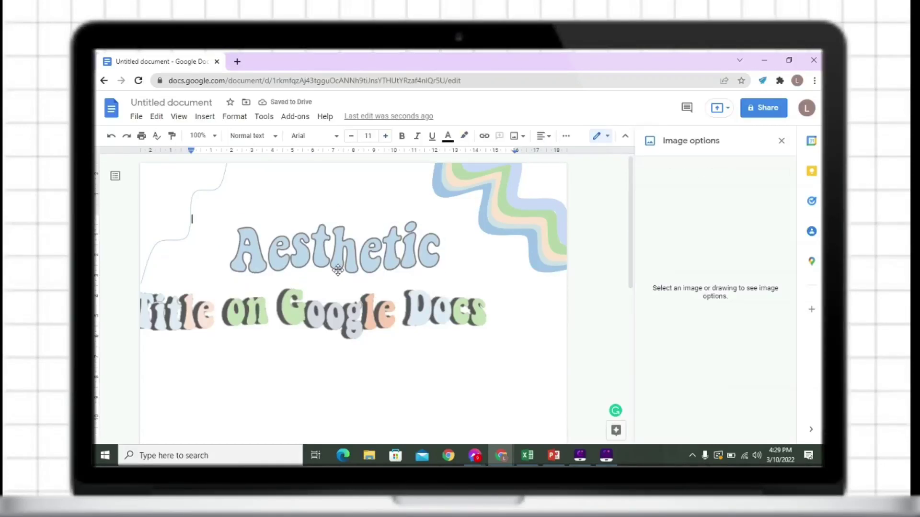
pyautogui.moveTo(341, 252); pyautogui.dragTo(324, 215)
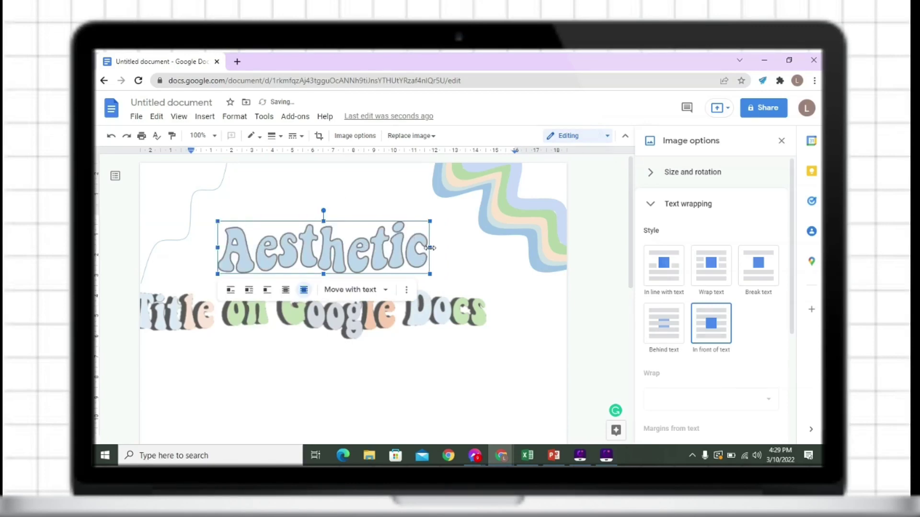
pyautogui.moveTo(430, 248); pyautogui.dragTo(441, 248)
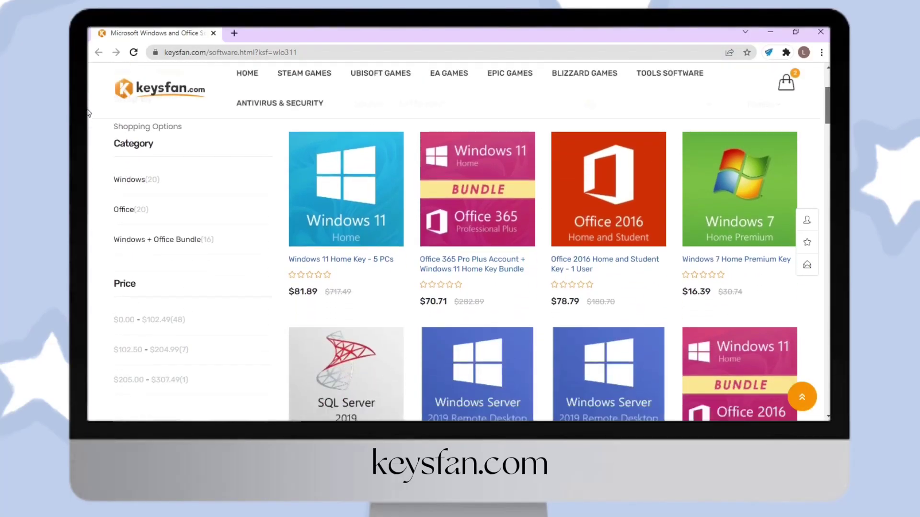
# Look over the Windows 11 Home Key product page and its customer reviews
pyautogui.scroll(5, 89, 134)
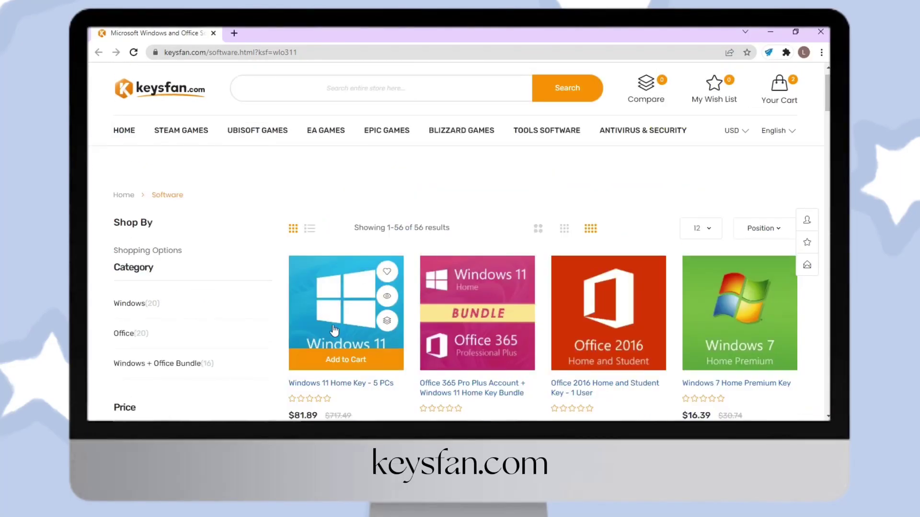
pyautogui.click(331, 333)
pyautogui.scroll(-5, 334, 330)
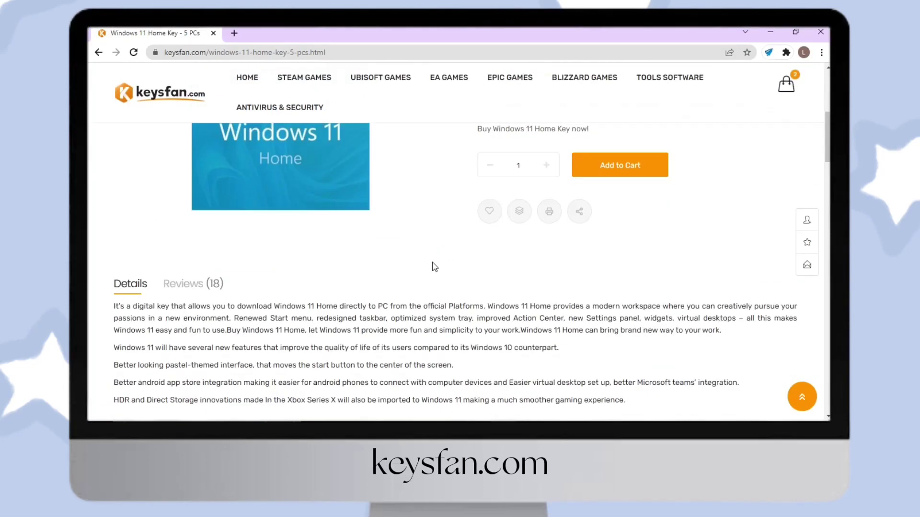
pyautogui.click(192, 283)
pyautogui.scroll(-1, 206, 283)
pyautogui.click(98, 52)
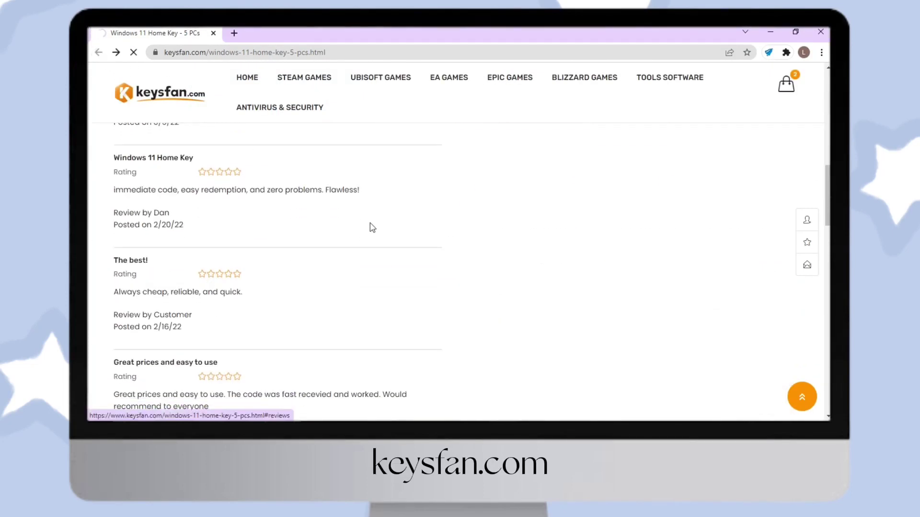
pyautogui.moveTo(828, 101); pyautogui.dragTo(828, 203)
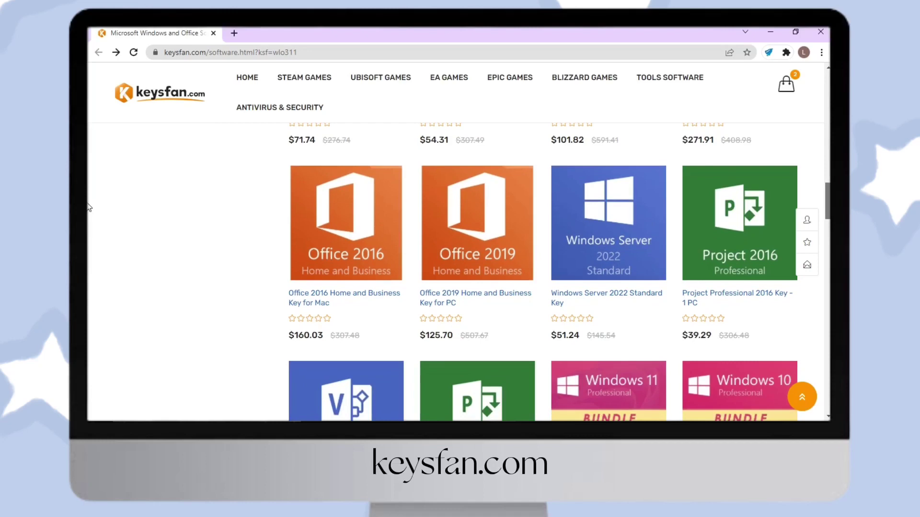
pyautogui.scroll(-7, 88, 226)
pyautogui.scroll(-4, 89, 244)
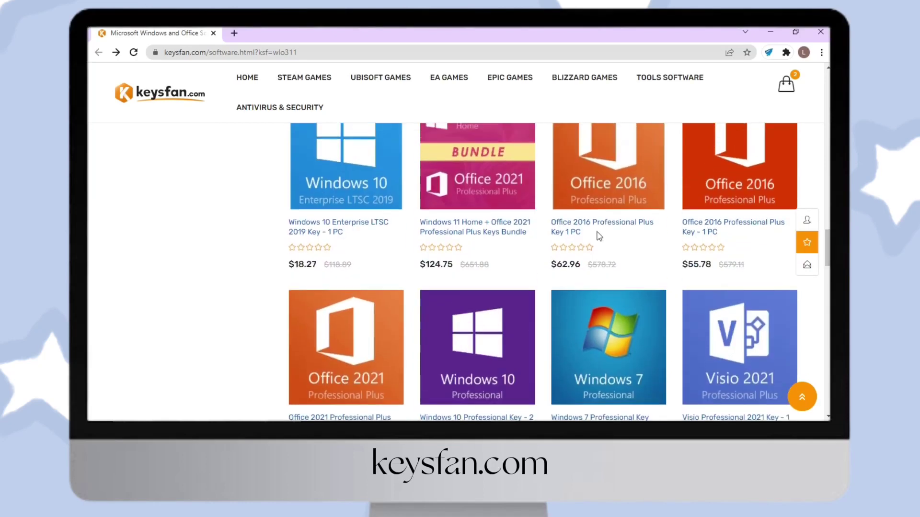
# Browse the Office 2021 Professional Plus product page, then return to the software listing
pyautogui.click(348, 357)
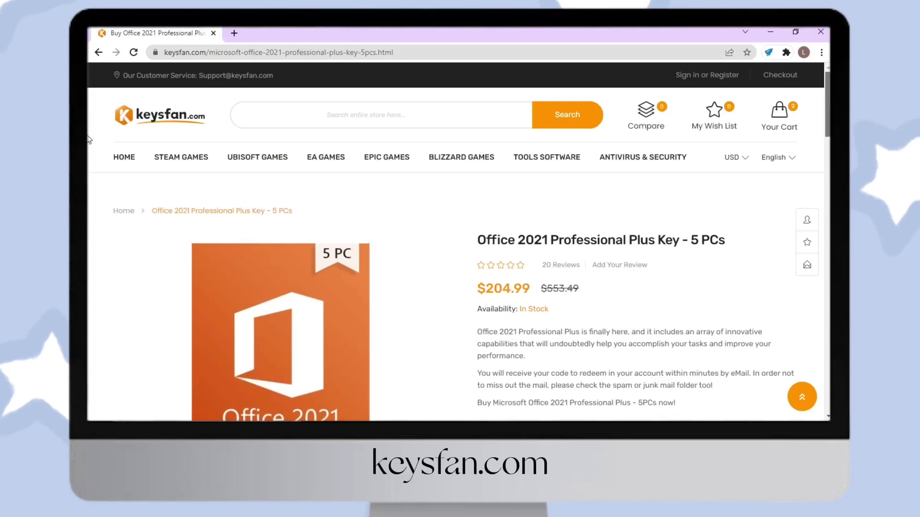
pyautogui.scroll(-3, 89, 158)
pyautogui.scroll(-1, 89, 164)
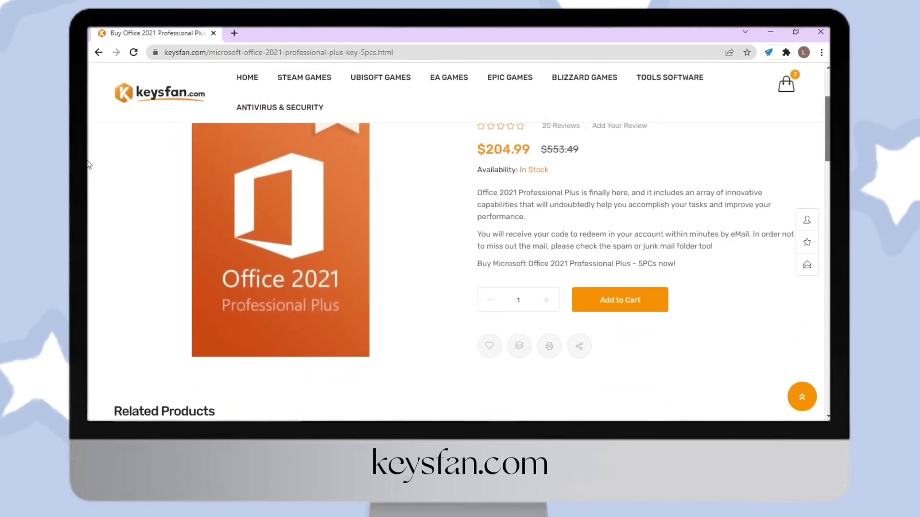
pyautogui.scroll(1, 89, 165)
pyautogui.scroll(-1, 89, 164)
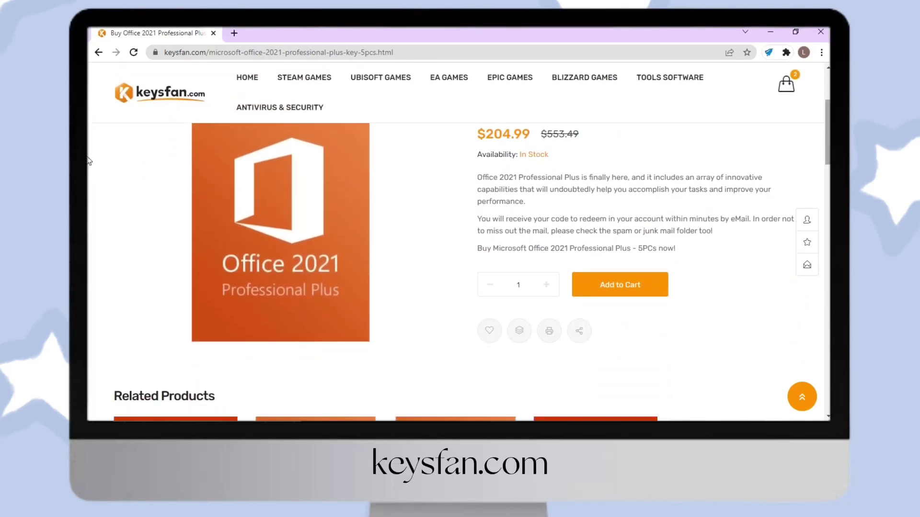
pyautogui.click(98, 52)
pyautogui.scroll(-3, 544, 207)
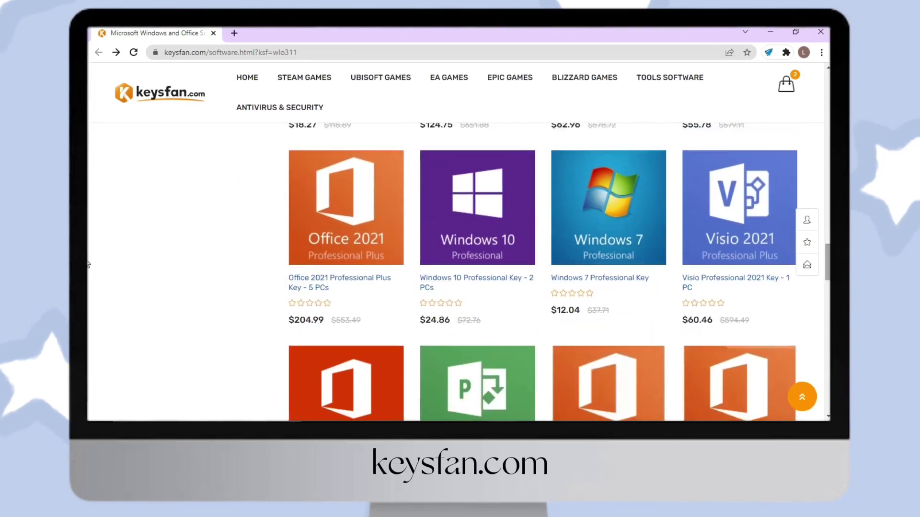
# Add the Windows 10 Professional Key - 2 PCs to the cart and view the cart
pyautogui.click(479, 215)
pyautogui.scroll(-1, 479, 306)
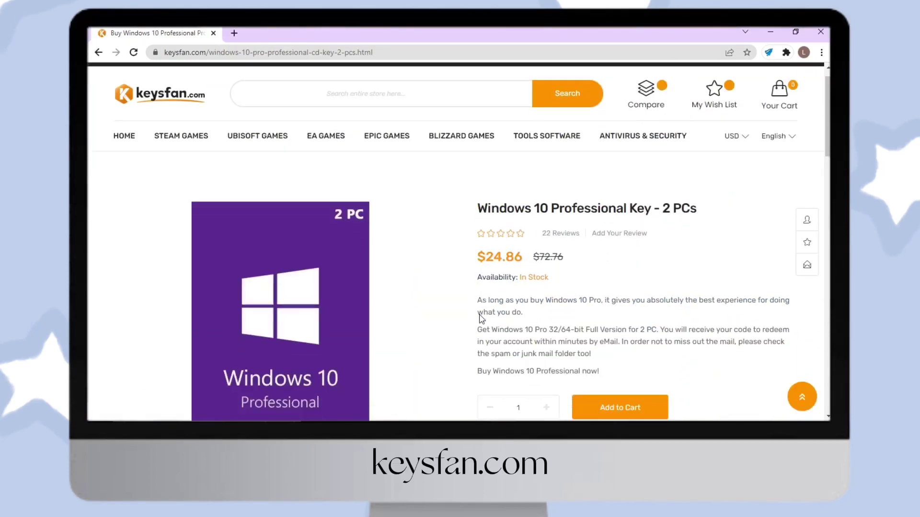
pyautogui.scroll(-1, 517, 346)
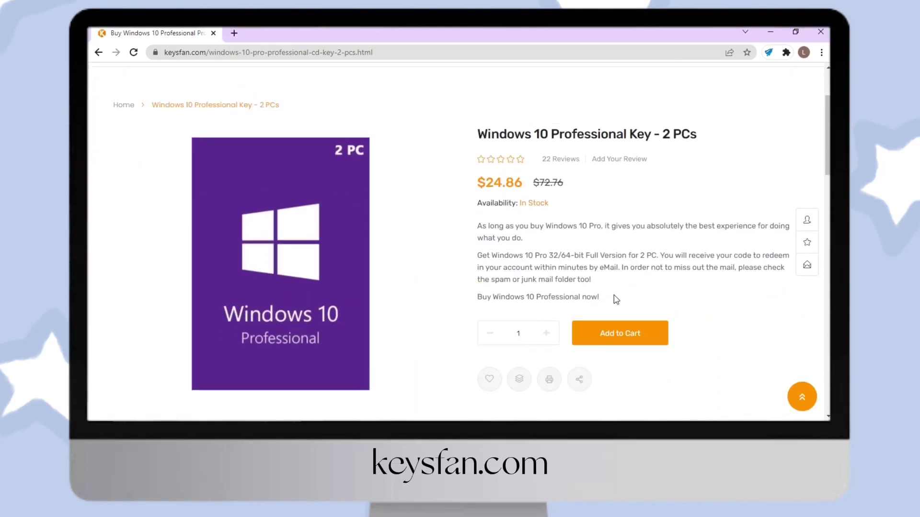
pyautogui.scroll(-1, 598, 297)
pyautogui.scroll(1, 650, 324)
pyautogui.click(638, 320)
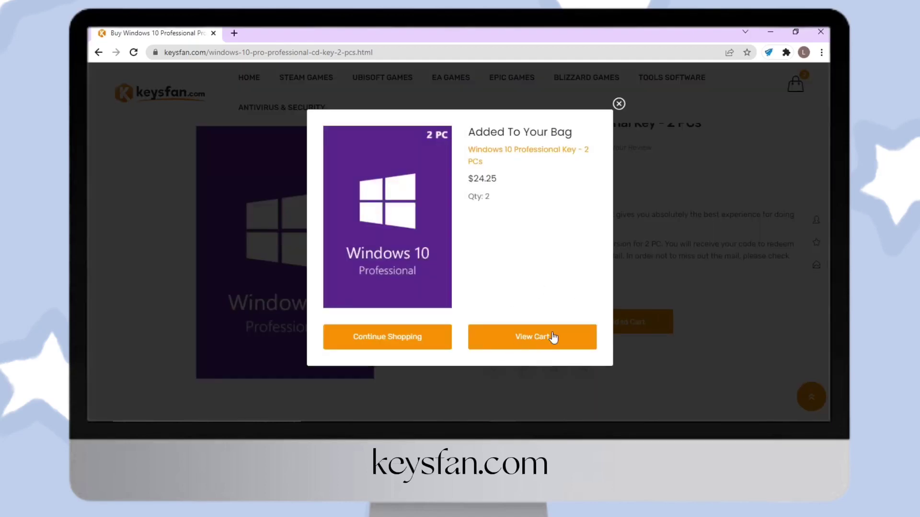
pyautogui.click(553, 338)
pyautogui.scroll(-3, 773, 217)
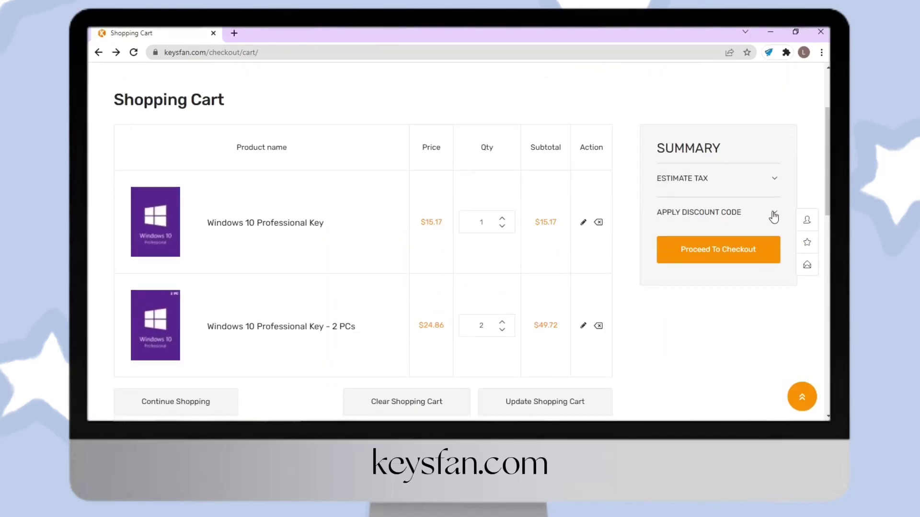
# Apply the discount code VDE50 to the cart
pyautogui.click(773, 217)
pyautogui.write('VD')
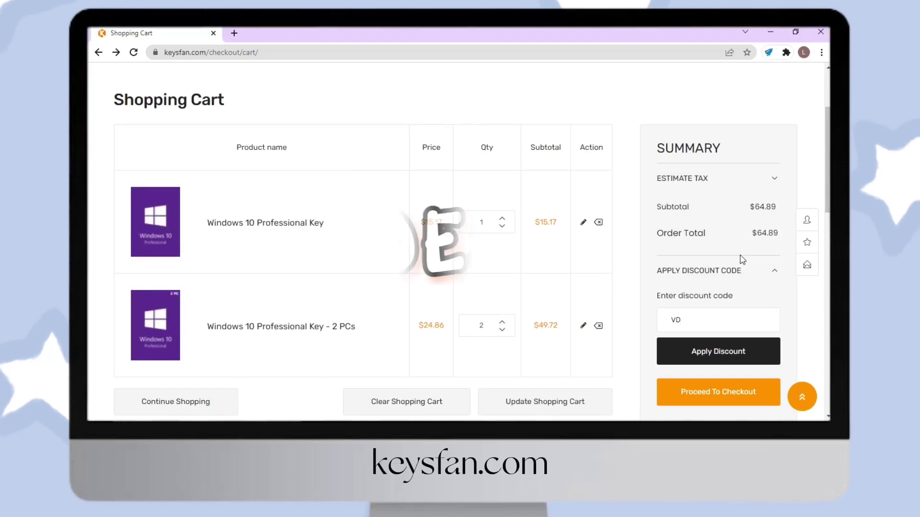
pyautogui.write('E50')
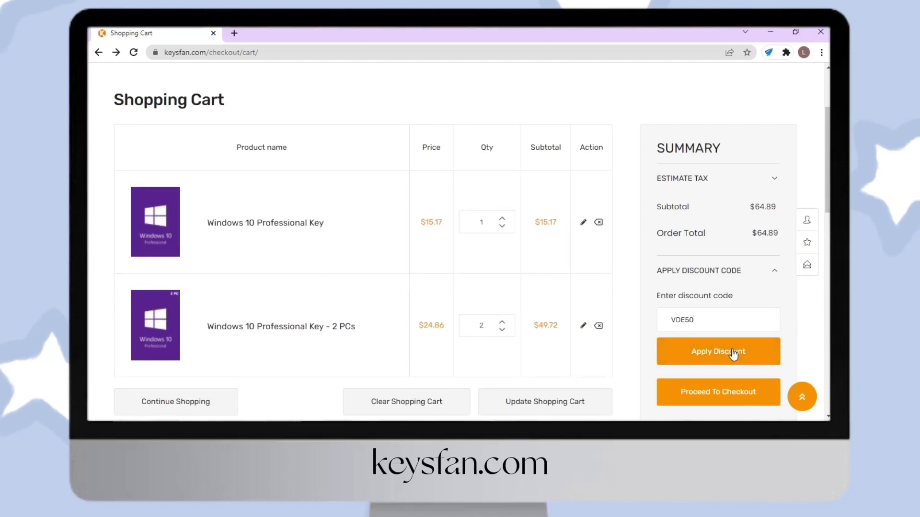
pyautogui.click(733, 353)
pyautogui.scroll(-3, 671, 355)
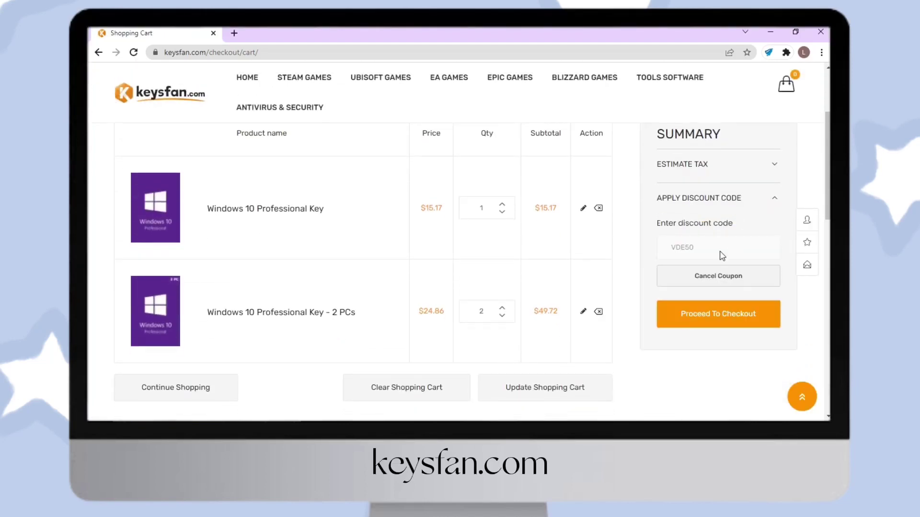
pyautogui.scroll(-1, 724, 311)
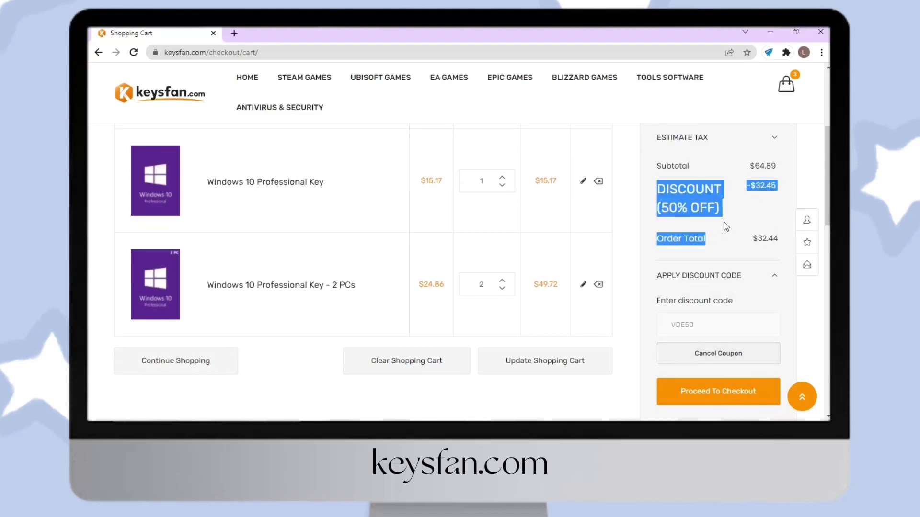
# Proceed to checkout, select PayPal as the payment method and start the PayPal payment
pyautogui.click(683, 358)
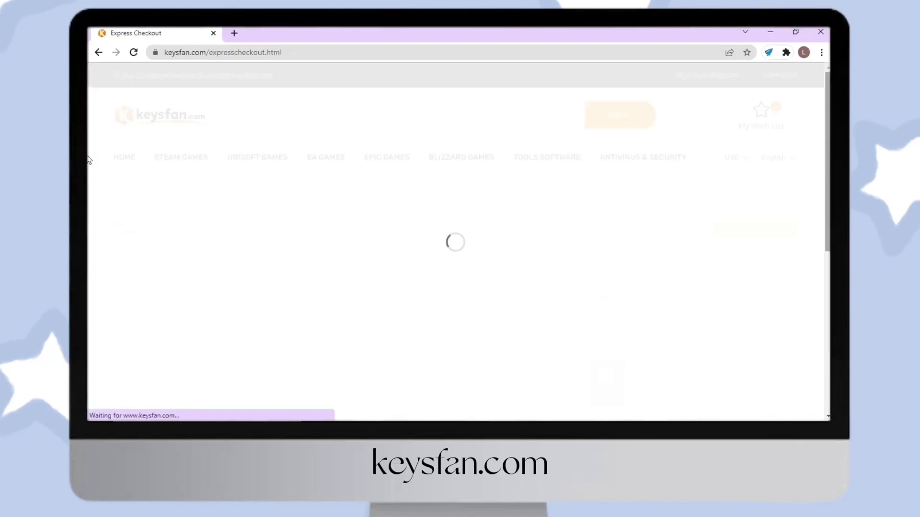
pyautogui.scroll(-3, 89, 155)
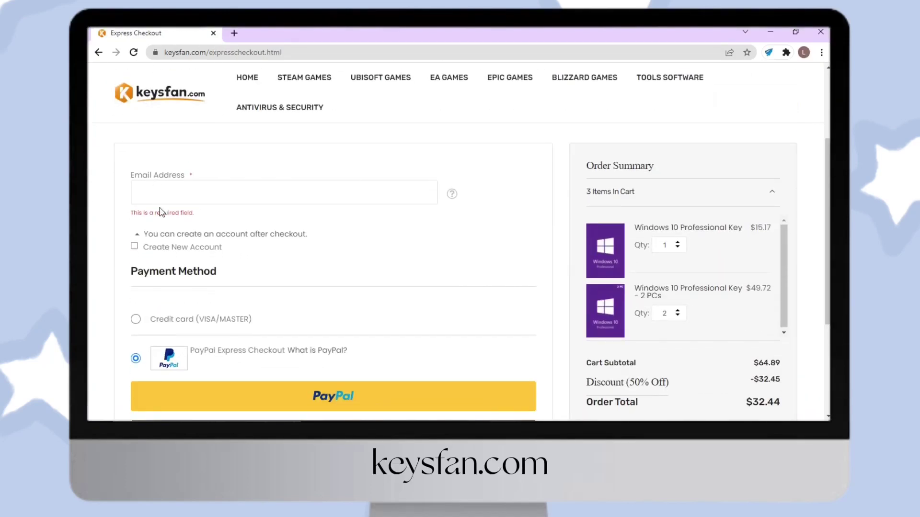
pyautogui.click(136, 319)
pyautogui.scroll(-11, 201, 294)
pyautogui.click(138, 347)
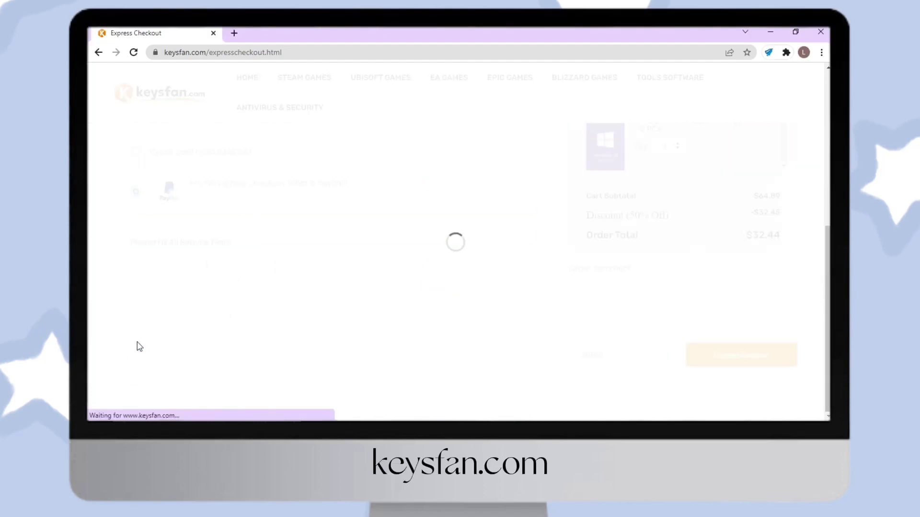
pyautogui.scroll(-1, 384, 241)
pyautogui.scroll(2, 484, 291)
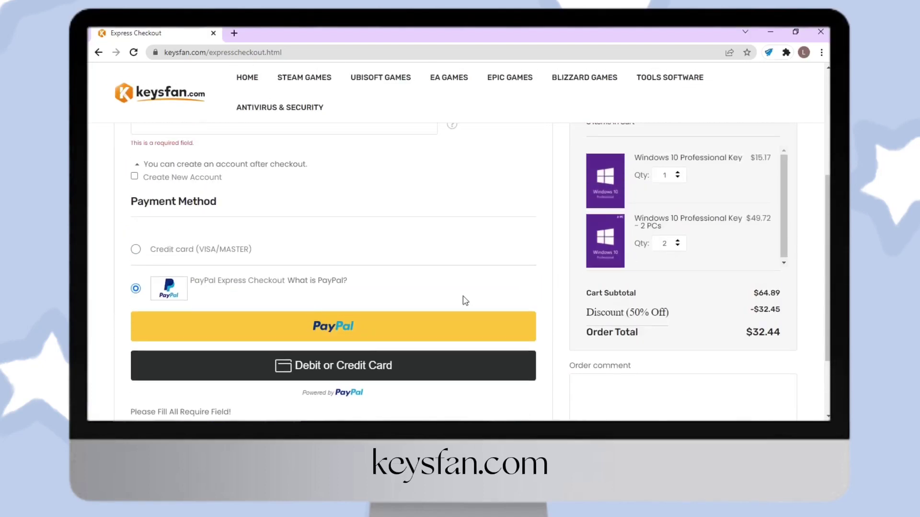
pyautogui.click(396, 324)
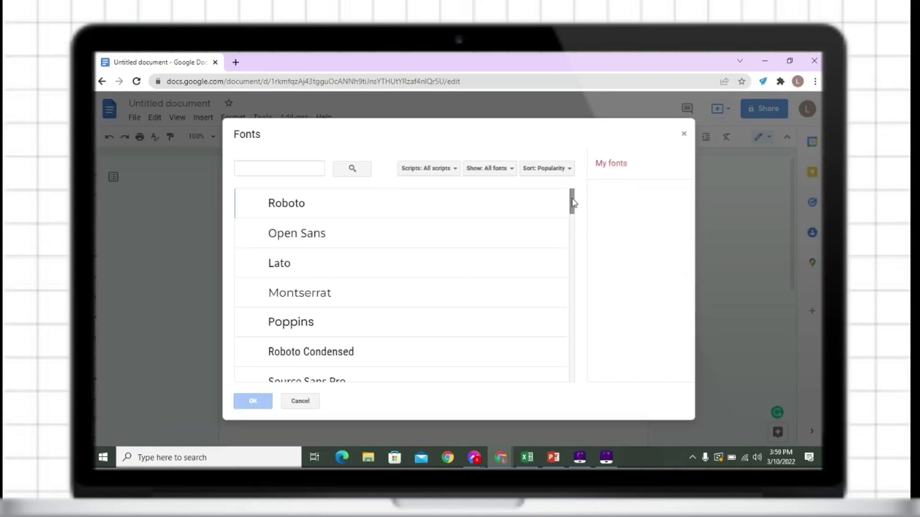
pyautogui.moveTo(571, 199); pyautogui.dragTo(592, 320)
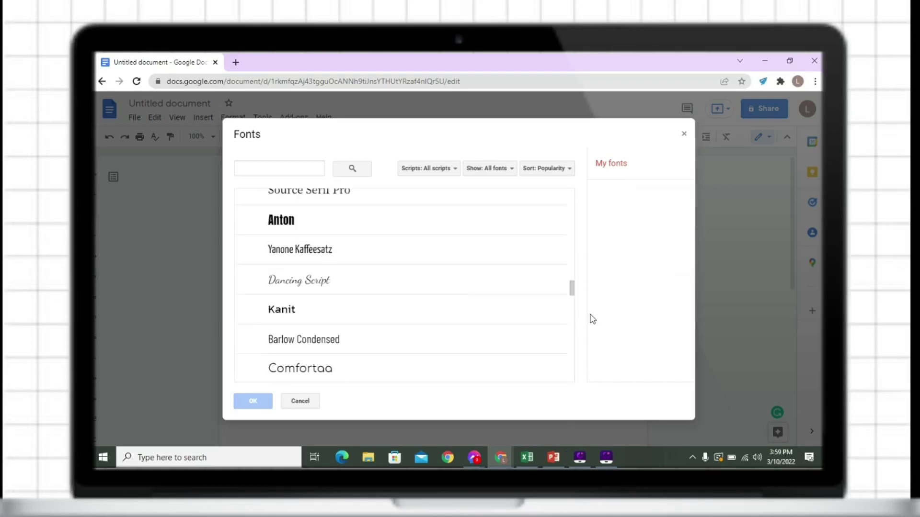
pyautogui.moveTo(573, 289); pyautogui.dragTo(569, 427)
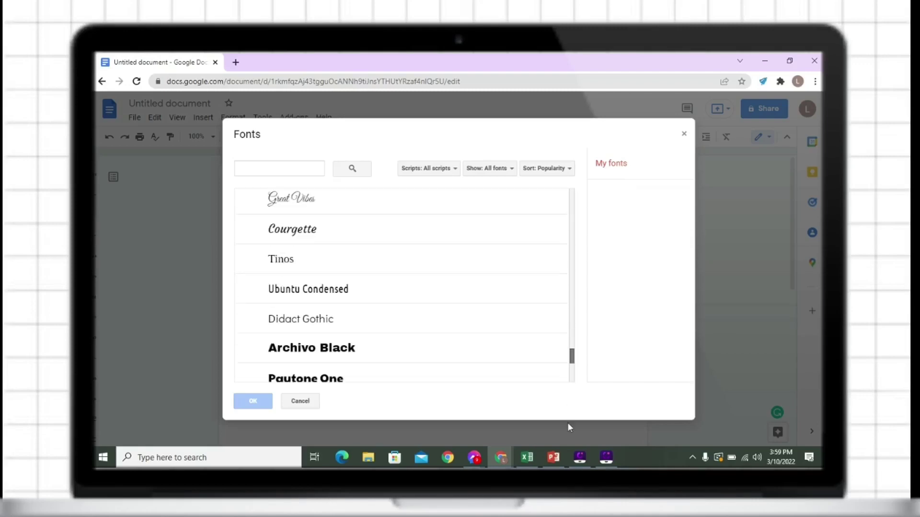
pyautogui.click(684, 135)
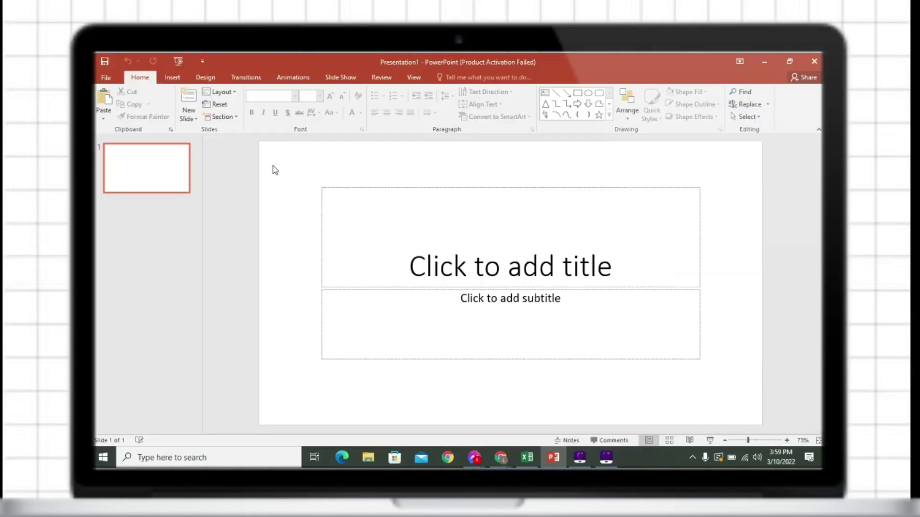
# Restore the slide placeholders and type 'Title on Google Docs' as the title
pyautogui.moveTo(272, 166); pyautogui.dragTo(712, 396)
pyautogui.press('Delete')
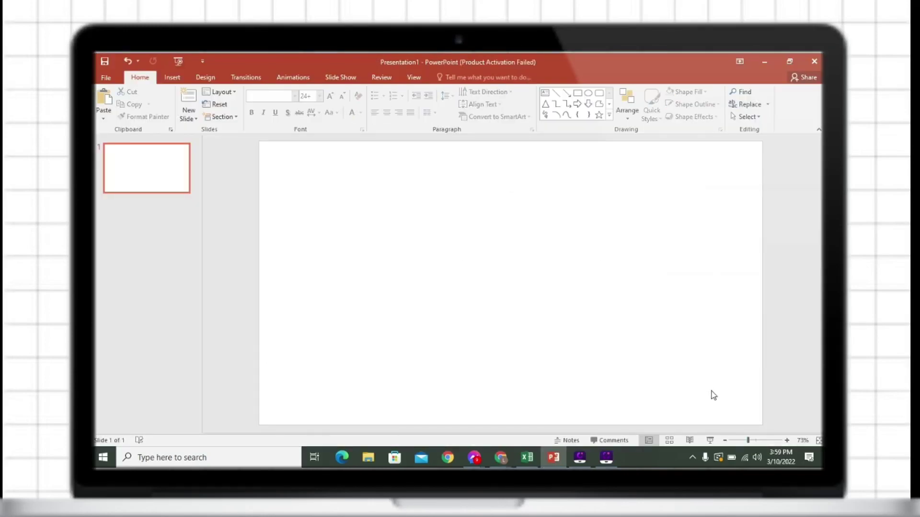
pyautogui.hotkey('ctrl', 'z')
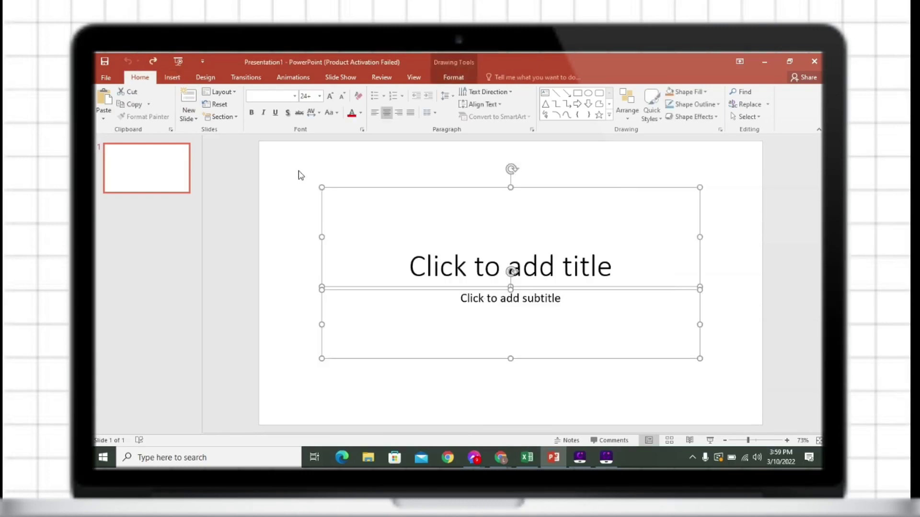
pyautogui.click(420, 232)
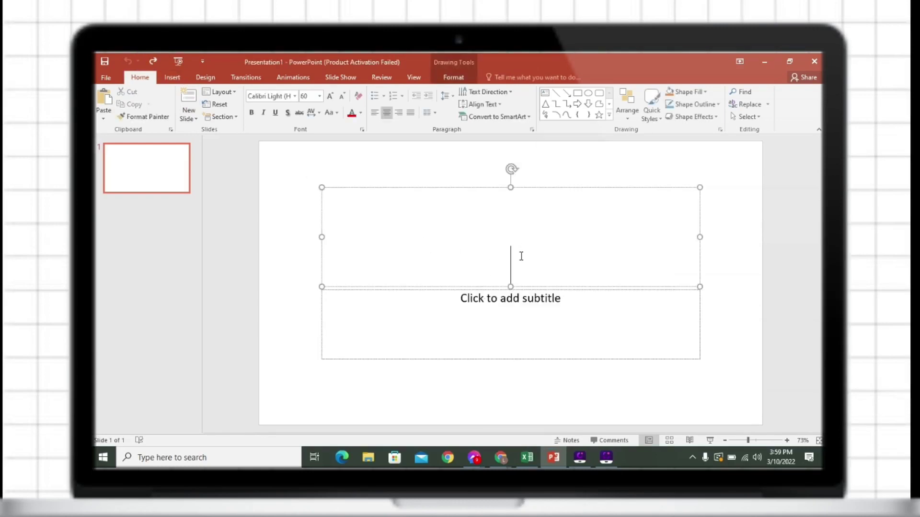
pyautogui.write('Title on Google')
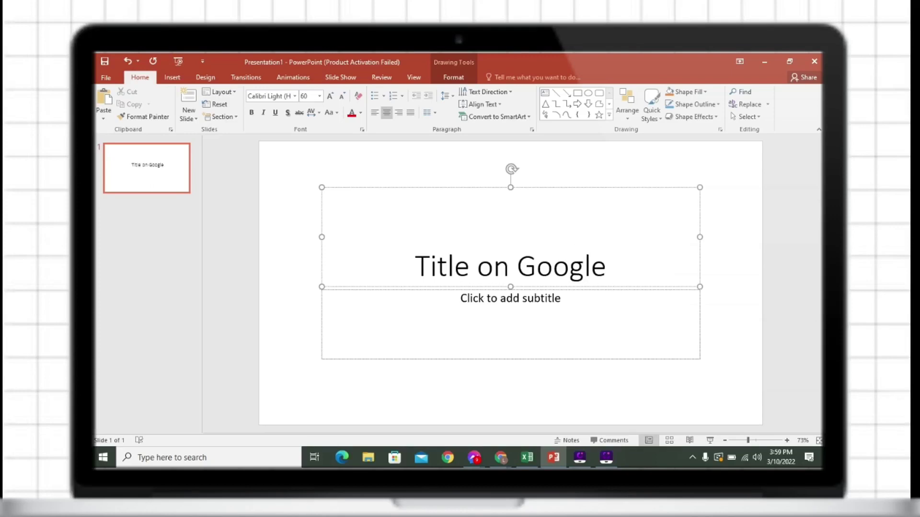
pyautogui.write(' Docs')
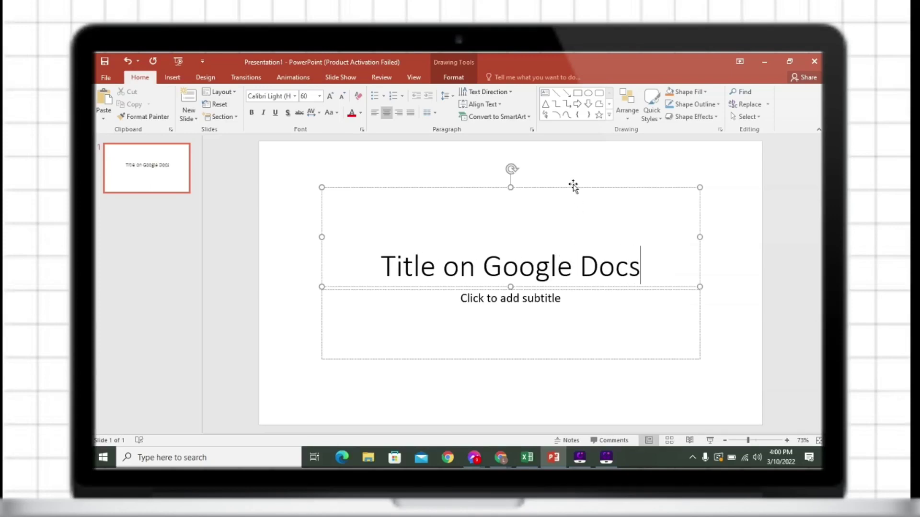
# Set the title in Keep on Truckin, reposition it and delete the subtitle placeholder
pyautogui.click(574, 187)
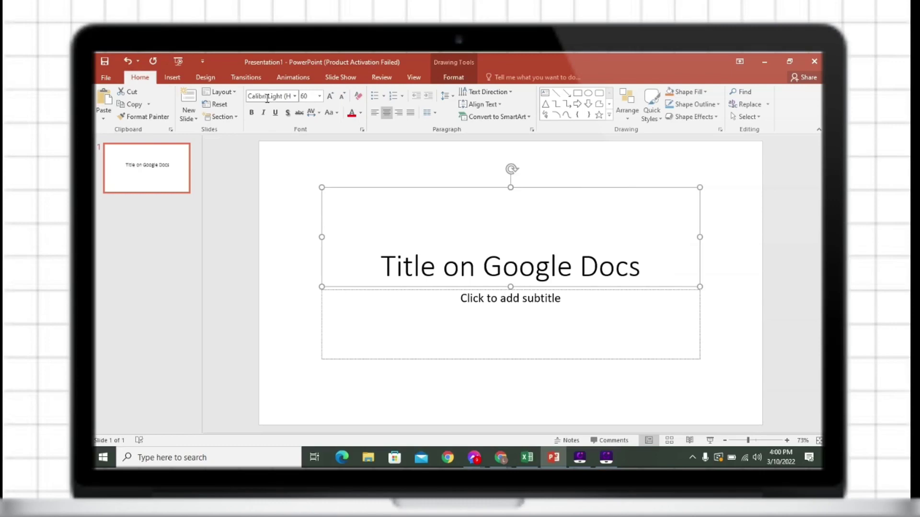
pyautogui.press('Return')
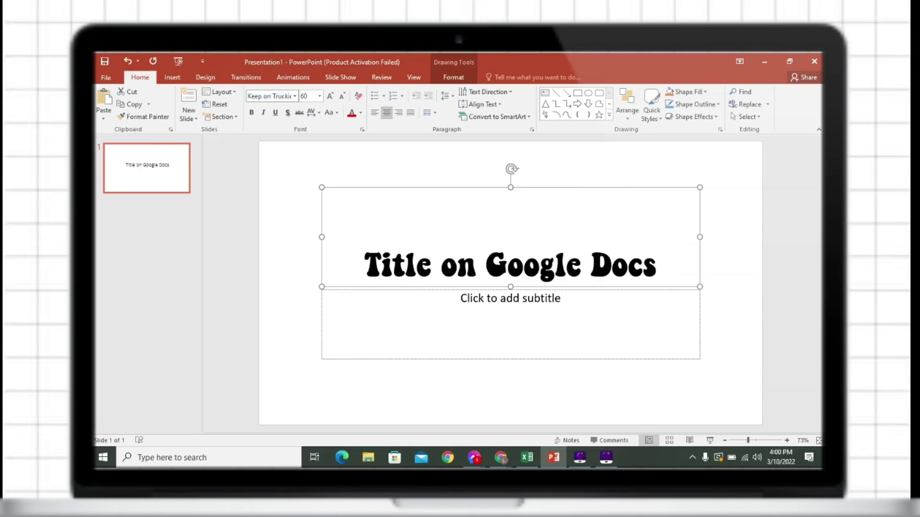
pyautogui.moveTo(413, 191); pyautogui.dragTo(403, 180)
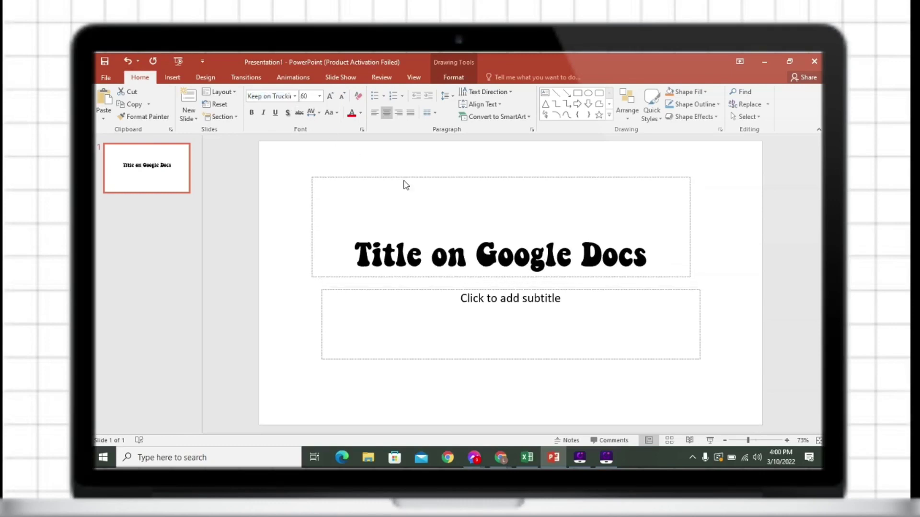
pyautogui.click(433, 290)
pyautogui.press('Delete')
pyautogui.click(431, 258)
pyautogui.moveTo(394, 178); pyautogui.dragTo(397, 190)
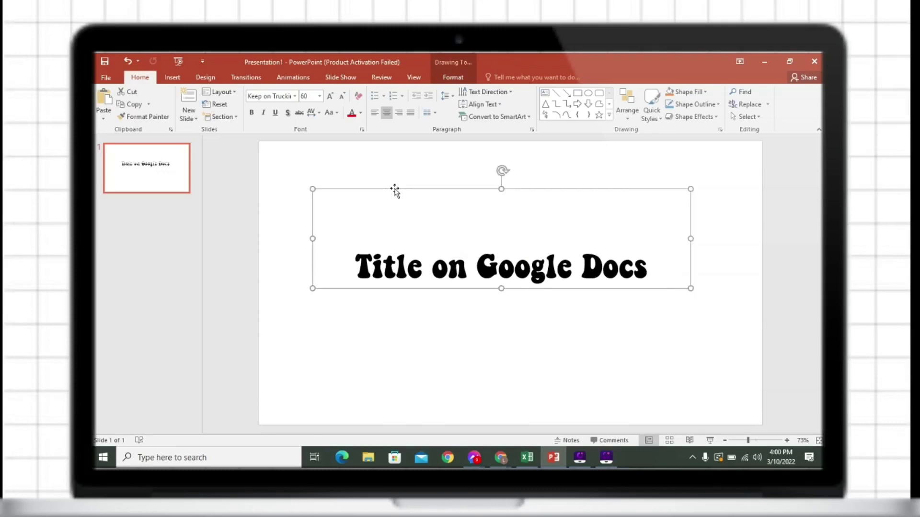
# Colour 'Tit', 'le', 'on G' and 'oog' in light pastel, peach, light green and blue-grey
pyautogui.moveTo(357, 266); pyautogui.dragTo(395, 268)
pyautogui.click(361, 113)
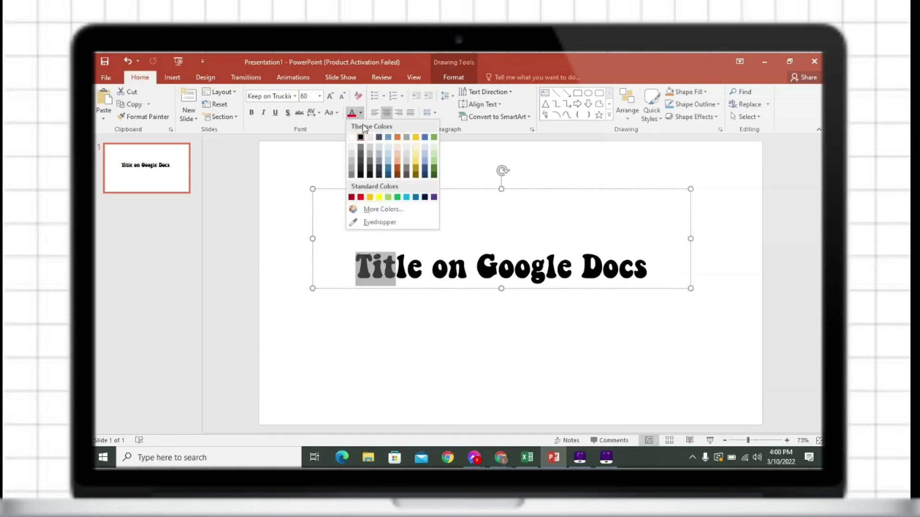
pyautogui.click(389, 147)
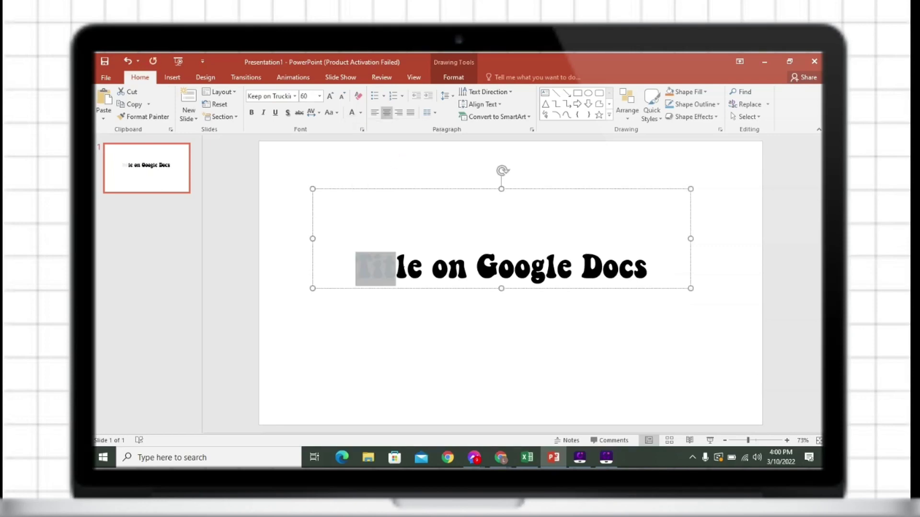
pyautogui.moveTo(396, 272); pyautogui.dragTo(432, 275)
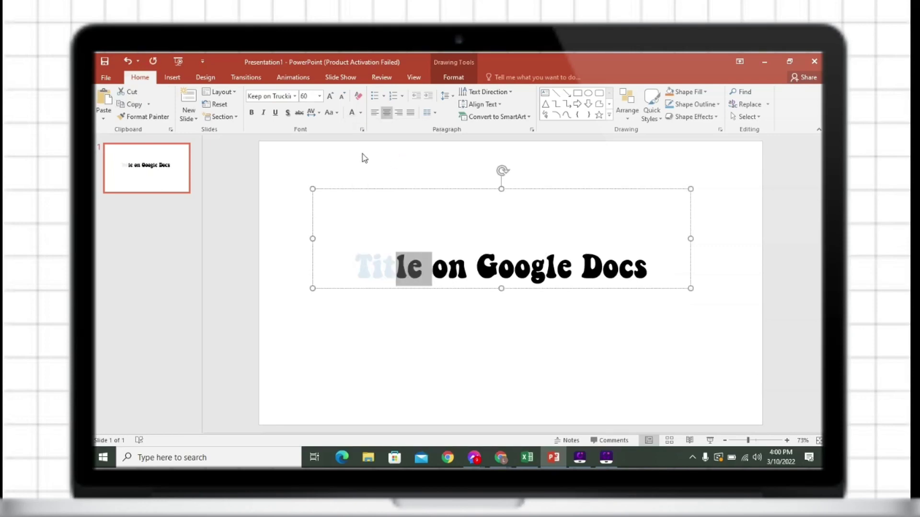
pyautogui.click(362, 113)
pyautogui.click(394, 149)
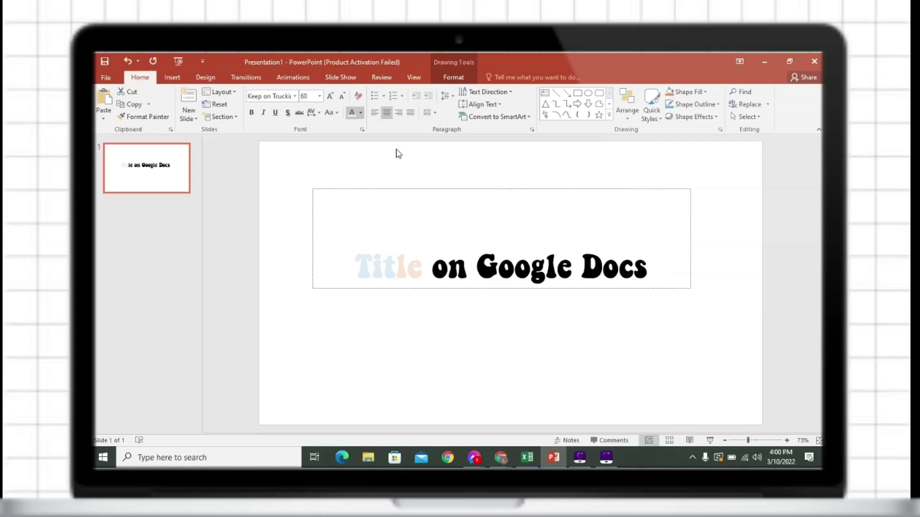
pyautogui.moveTo(433, 268); pyautogui.dragTo(498, 268)
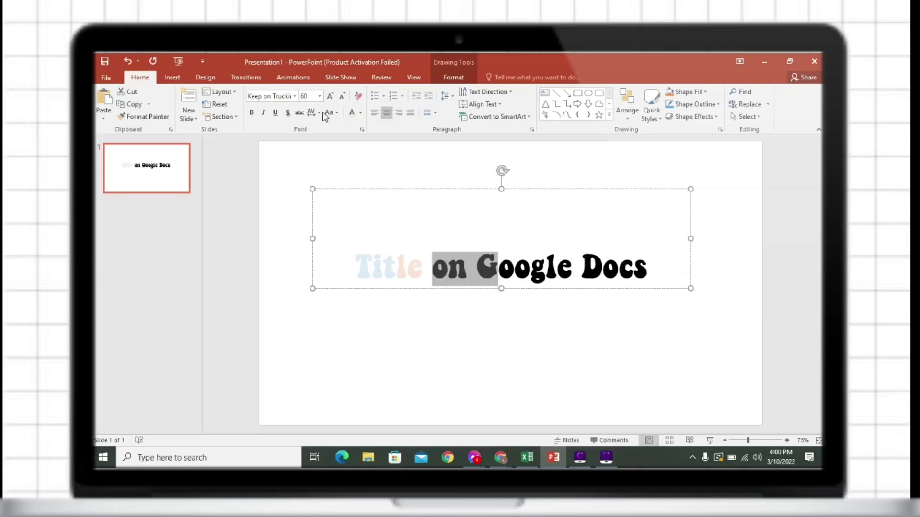
pyautogui.click(361, 113)
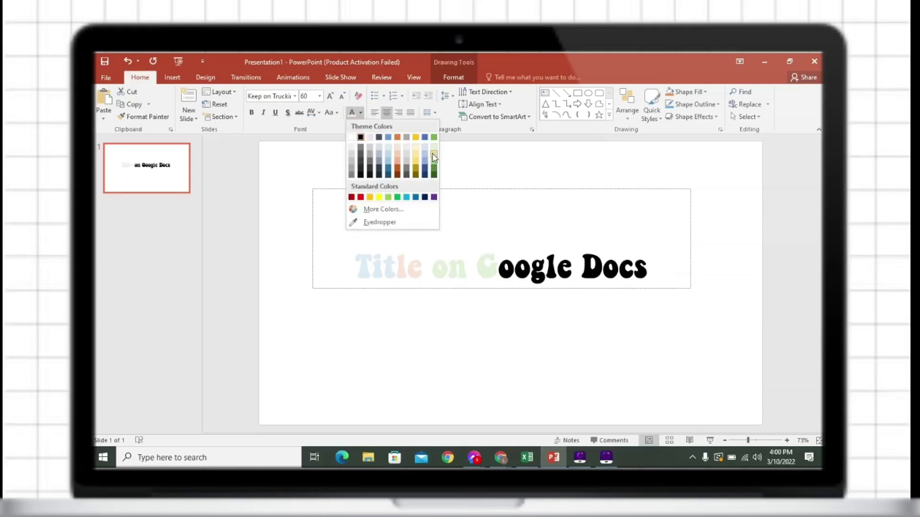
pyautogui.click(434, 157)
pyautogui.click(515, 268)
pyautogui.moveTo(498, 268); pyautogui.dragTo(548, 278)
pyautogui.click(361, 113)
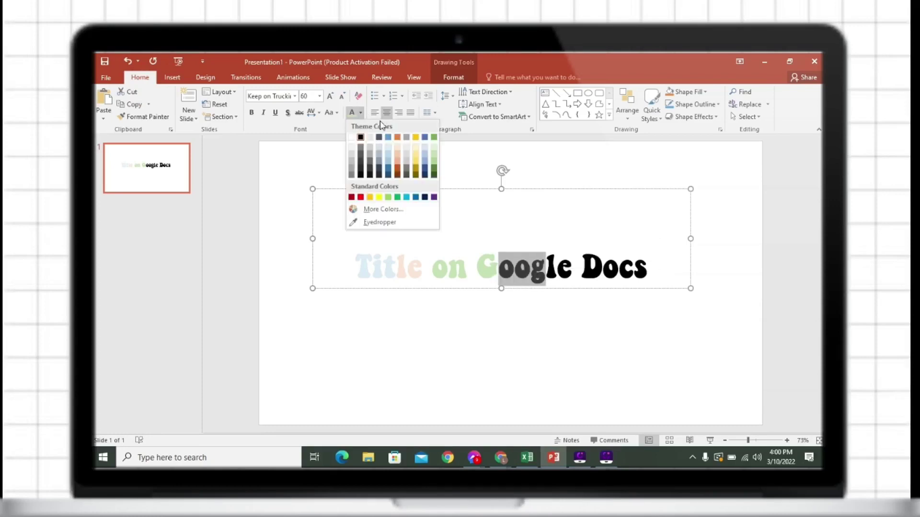
pyautogui.click(381, 147)
# Colour 'le' in Google pale orange and 'Docs' in light blue shades
pyautogui.moveTo(547, 269)
pyautogui.mouseDown()
pyautogui.moveTo(615, 271)
pyautogui.moveTo(546, 271)
pyautogui.mouseUp()
pyautogui.click(603, 272)
pyautogui.tripleClick(603, 274)
pyautogui.doubleClick(602, 273)
pyautogui.click(556, 270)
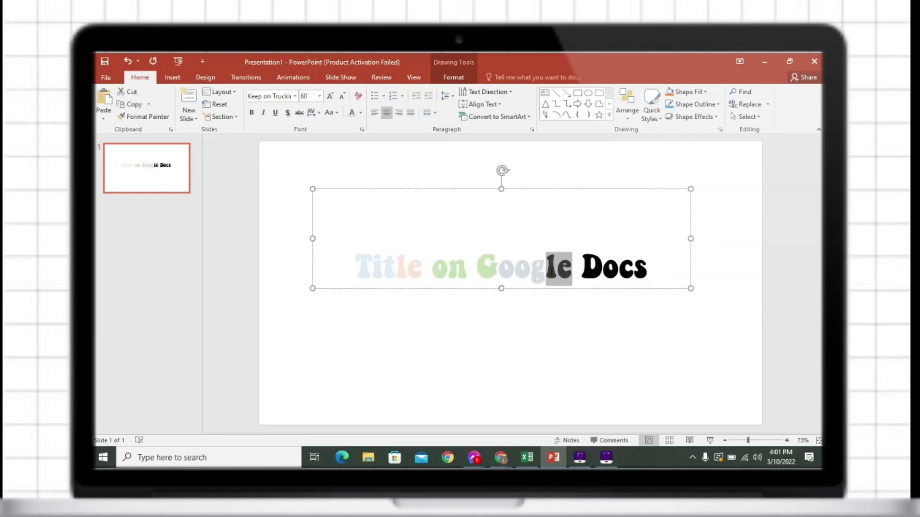
pyautogui.click(361, 113)
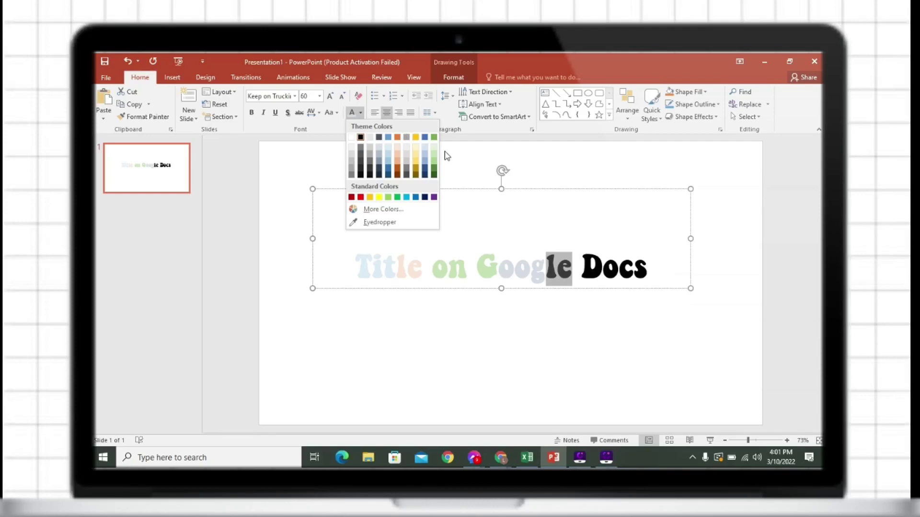
pyautogui.click(398, 157)
pyautogui.moveTo(581, 268); pyautogui.dragTo(620, 268)
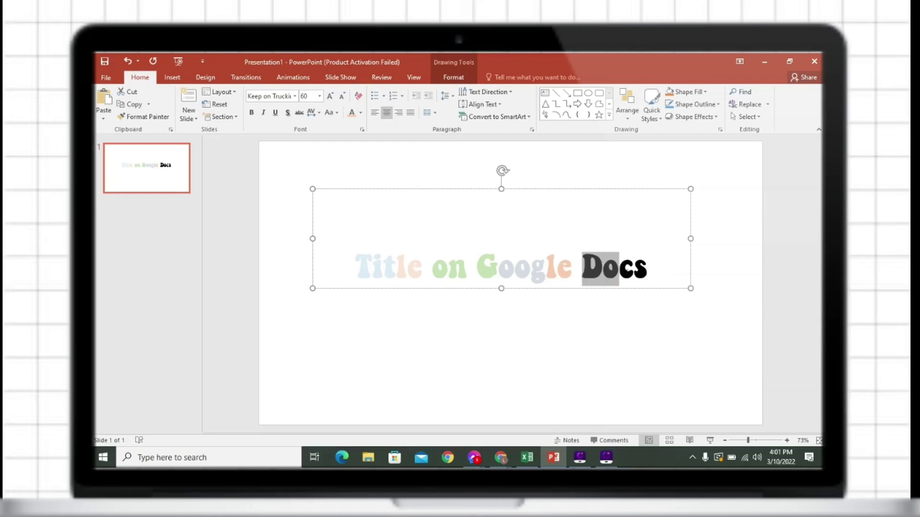
pyautogui.click(361, 116)
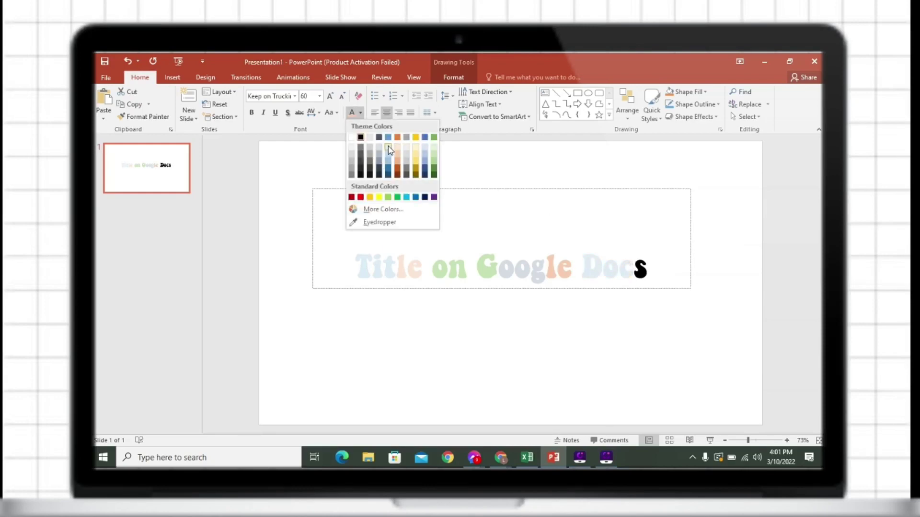
pyautogui.click(389, 150)
pyautogui.moveTo(648, 271); pyautogui.dragTo(625, 271)
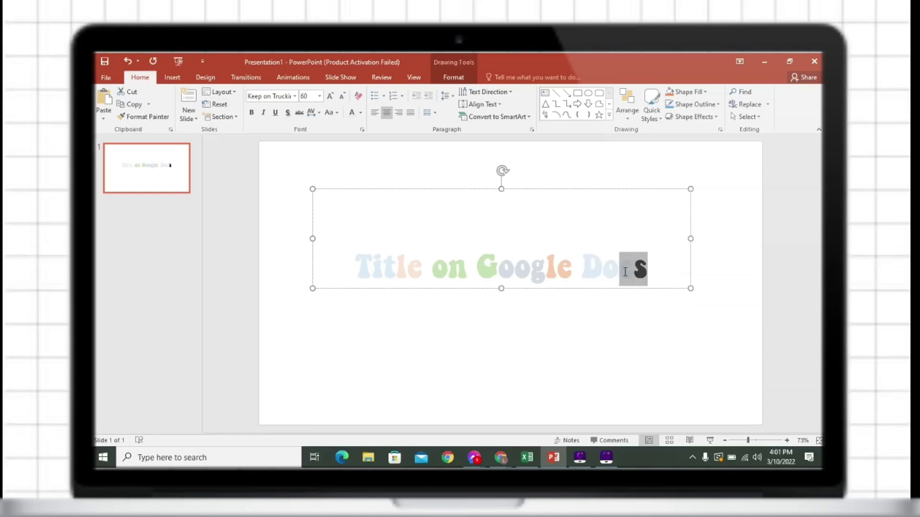
pyautogui.click(361, 112)
pyautogui.click(434, 158)
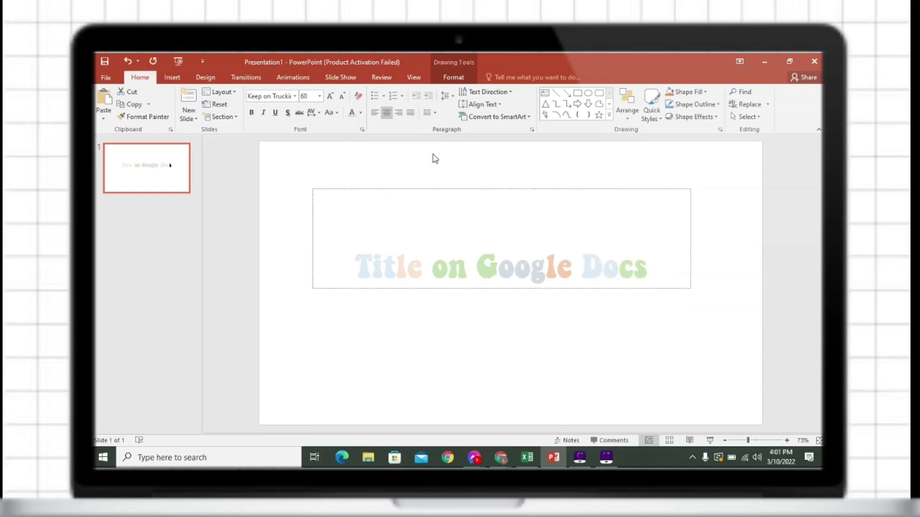
# Give the title letters a grey text outline with 1½ pt weight
pyautogui.click(502, 189)
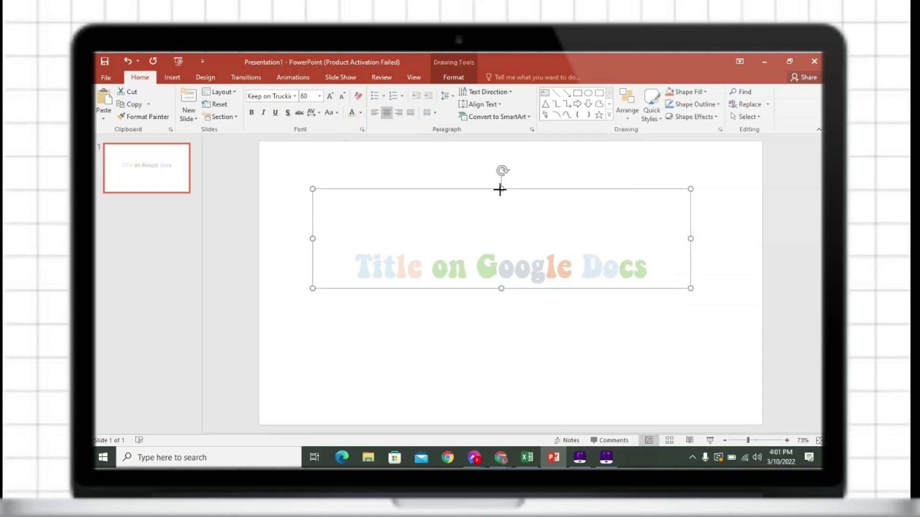
pyautogui.click(454, 79)
pyautogui.click(526, 104)
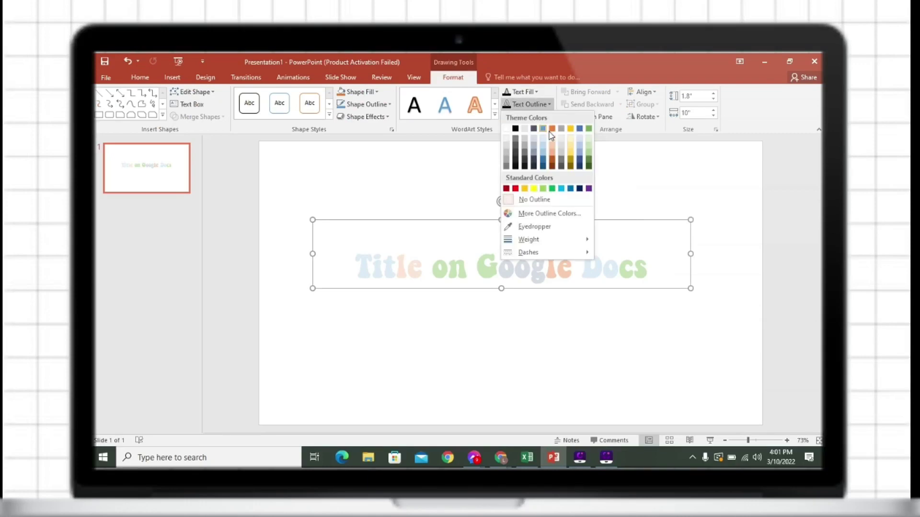
pyautogui.click(528, 156)
pyautogui.click(538, 105)
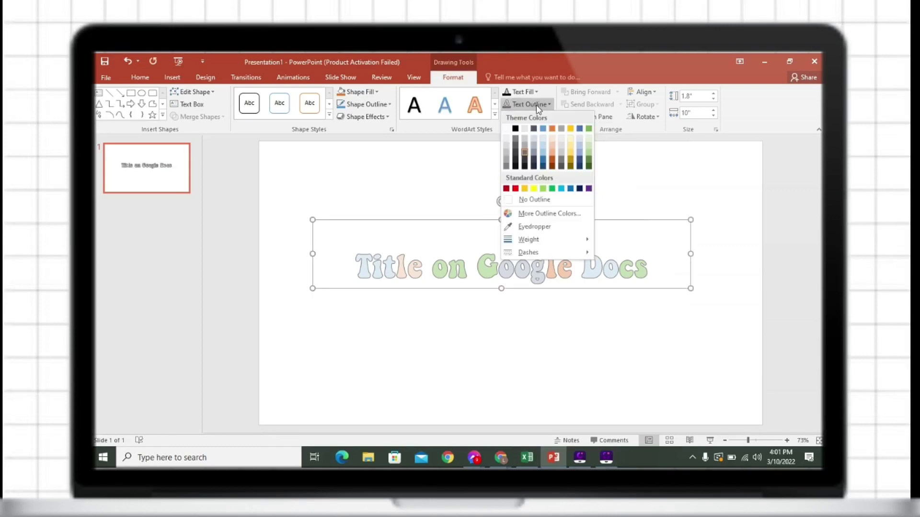
pyautogui.moveTo(528, 240)
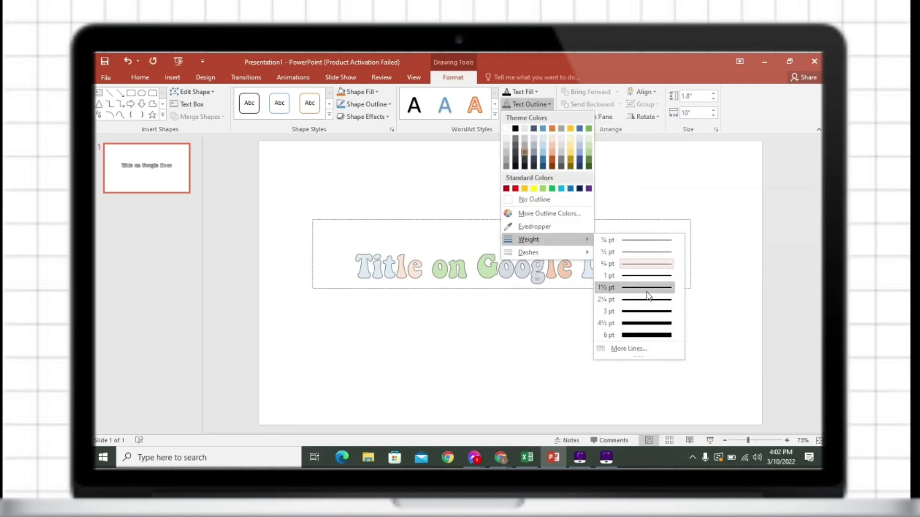
pyautogui.click(648, 288)
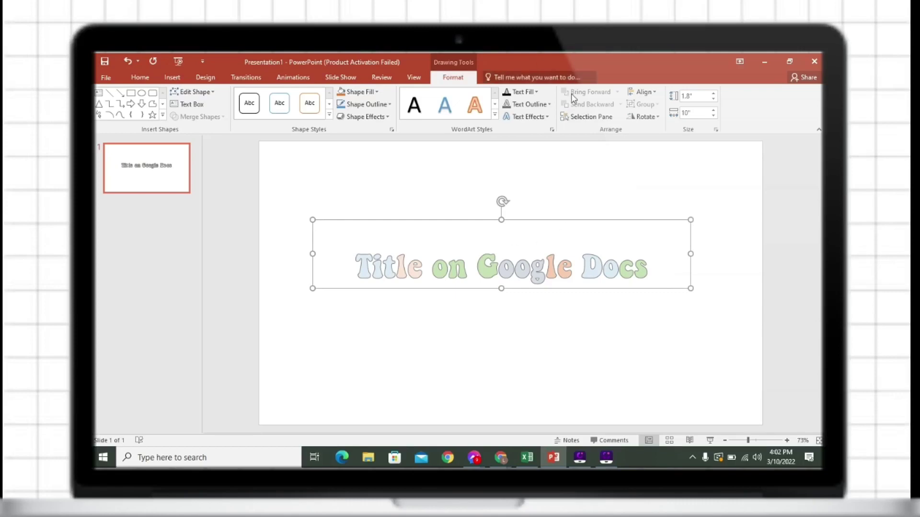
# Apply the Double Wave 2 warp transform from Text Effects to the title
pyautogui.click(527, 117)
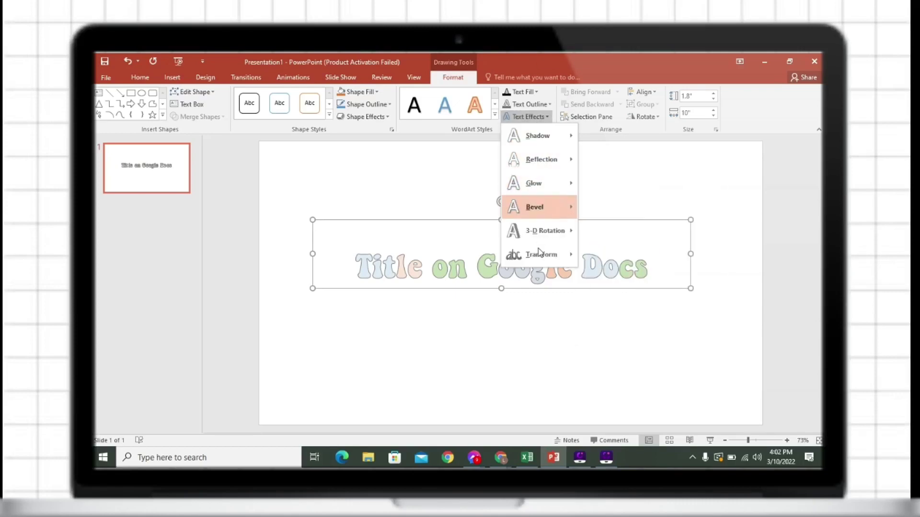
pyautogui.moveTo(561, 254)
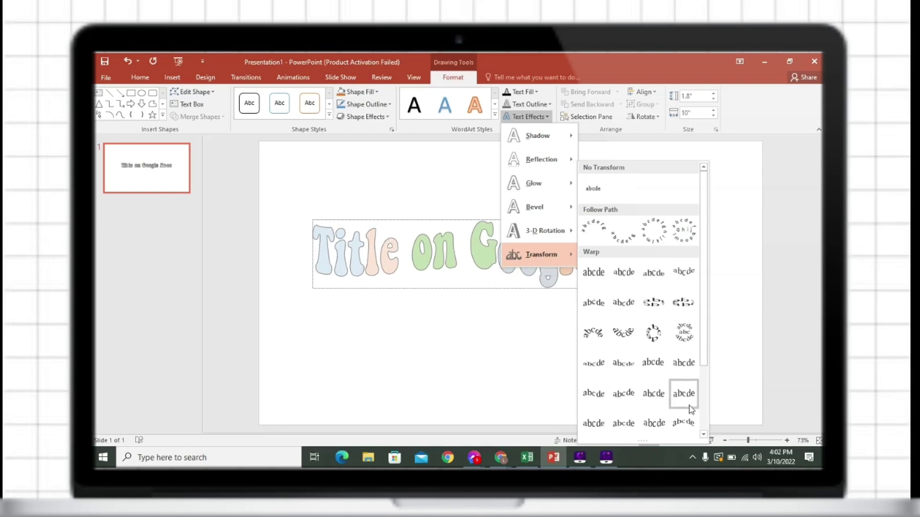
pyautogui.scroll(-3, 690, 408)
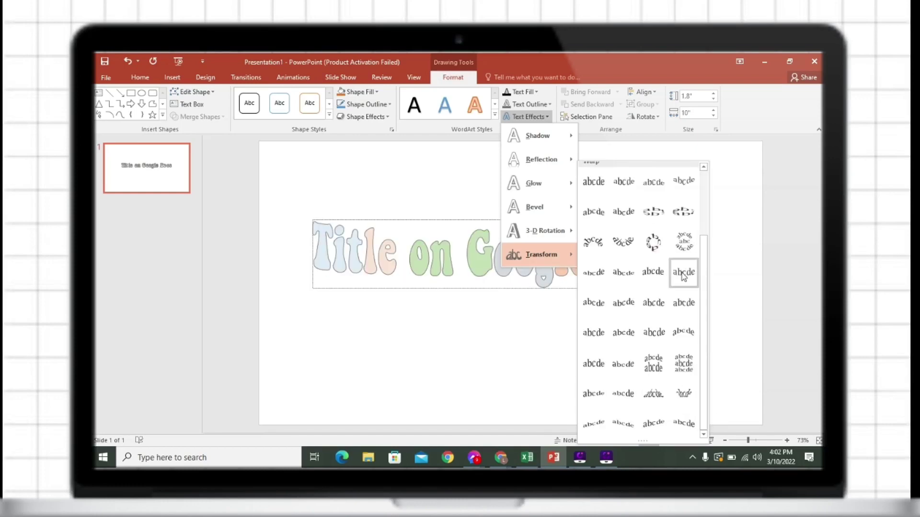
pyautogui.click(681, 309)
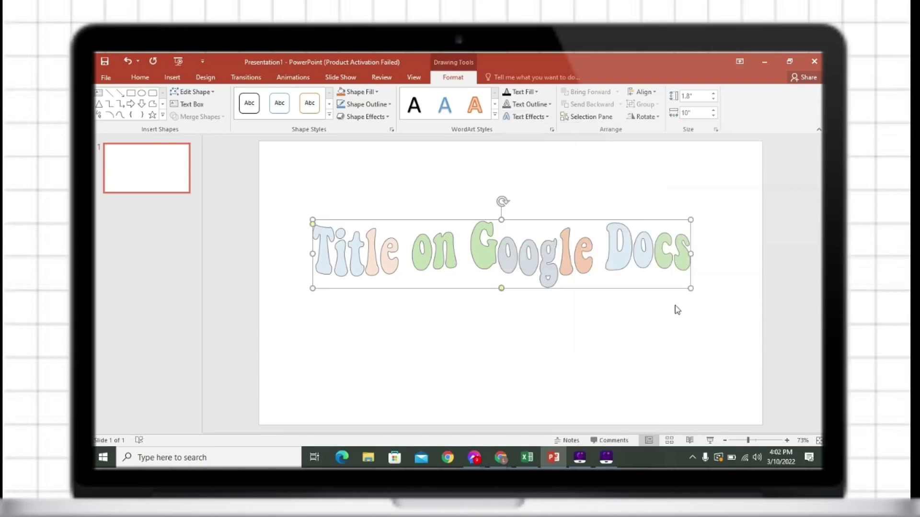
# Resize the warped title box so the letters grow taller and wider
pyautogui.moveTo(692, 250); pyautogui.dragTo(593, 247)
pyautogui.moveTo(593, 289); pyautogui.dragTo(614, 257)
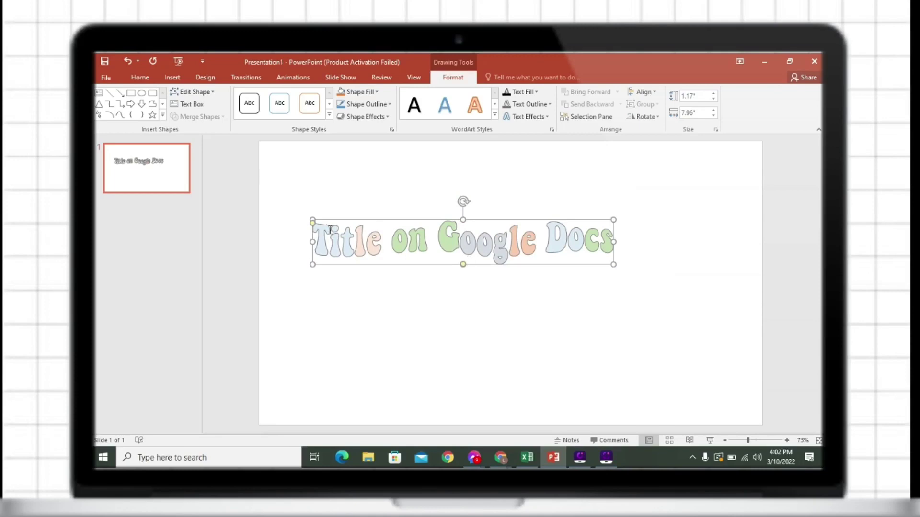
pyautogui.moveTo(464, 219); pyautogui.dragTo(464, 229)
pyautogui.moveTo(614, 249); pyautogui.dragTo(636, 256)
pyautogui.moveTo(475, 229); pyautogui.dragTo(485, 212)
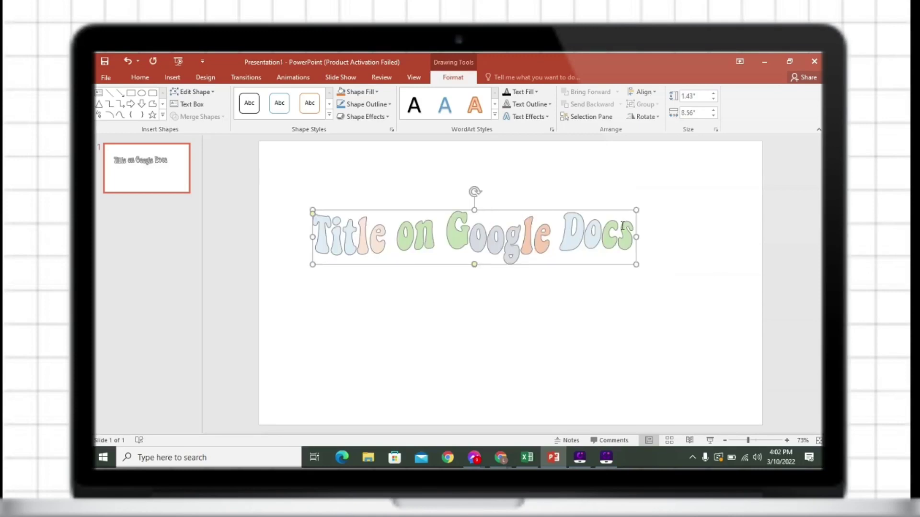
pyautogui.moveTo(637, 237); pyautogui.dragTo(613, 228)
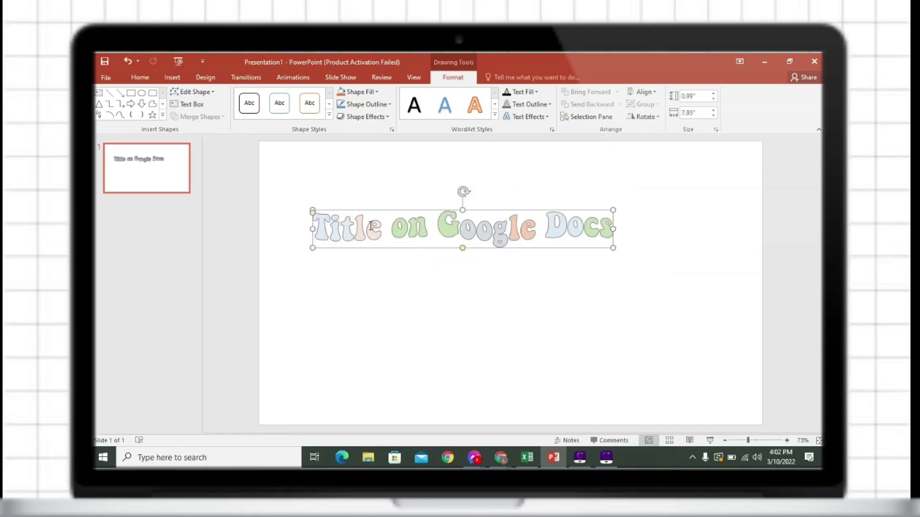
pyautogui.moveTo(313, 229); pyautogui.dragTo(355, 229)
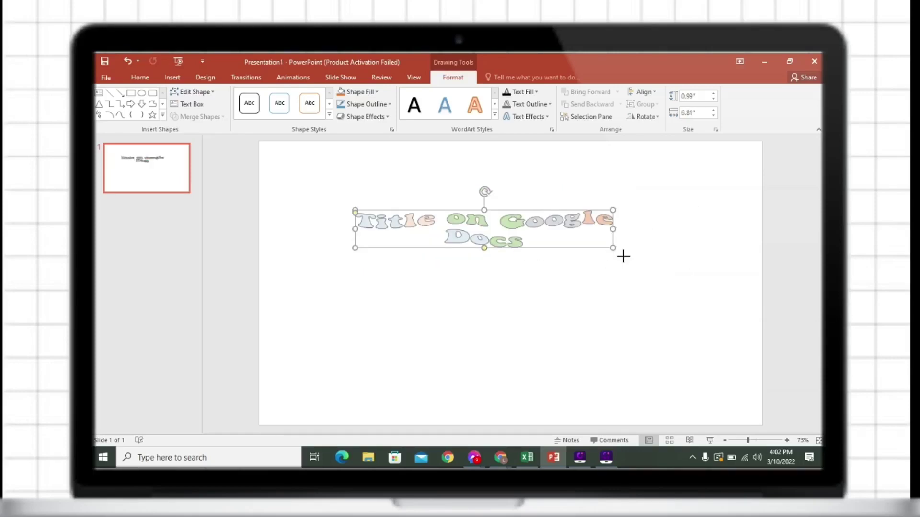
pyautogui.hotkey('ctrl', 'z')
# Widen the title WordArt on both sides to about 10.27 inches and move it down
pyautogui.moveTo(700, 257); pyautogui.dragTo(701, 254)
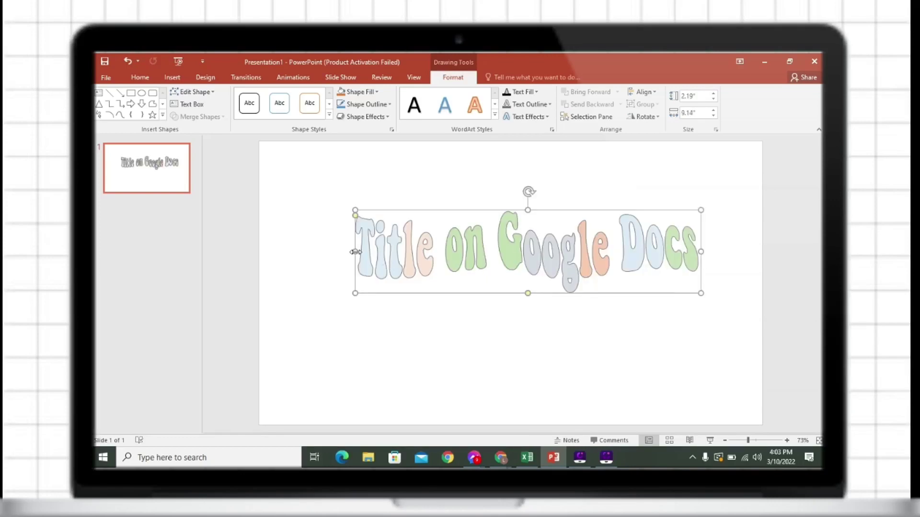
pyautogui.moveTo(356, 252); pyautogui.dragTo(312, 250)
pyautogui.moveTo(446, 215); pyautogui.dragTo(445, 219)
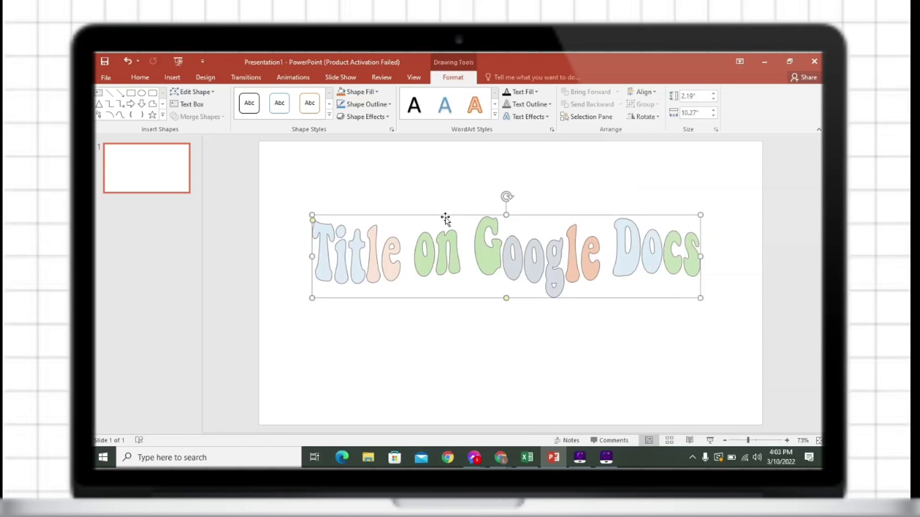
pyautogui.moveTo(510, 222); pyautogui.dragTo(505, 238)
pyautogui.click(662, 340)
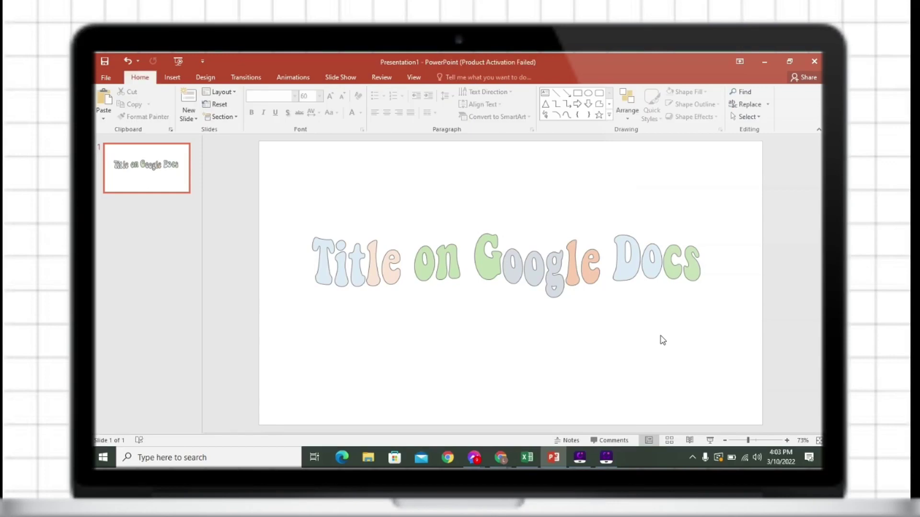
# Paste a duplicate of the title WordArt and fill its letters dark grey as a shadow
pyautogui.click(632, 281)
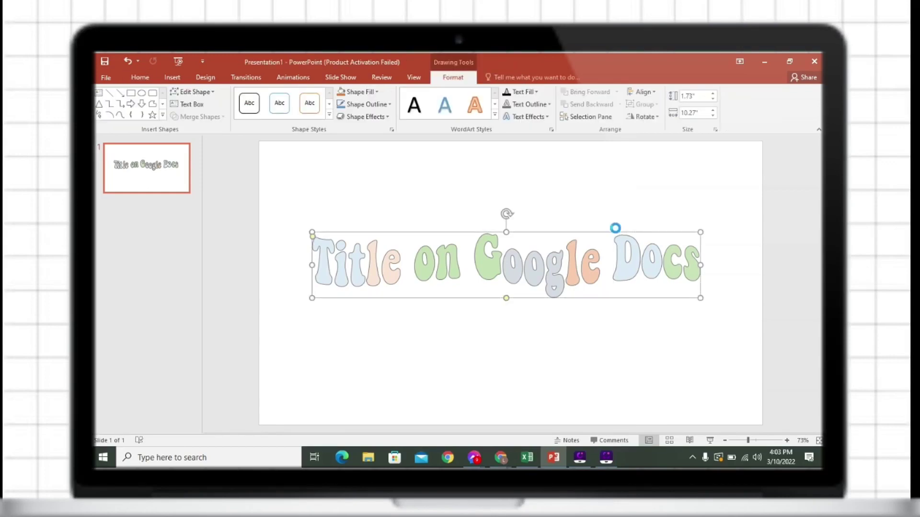
pyautogui.hotkey('ctrl', 'v')
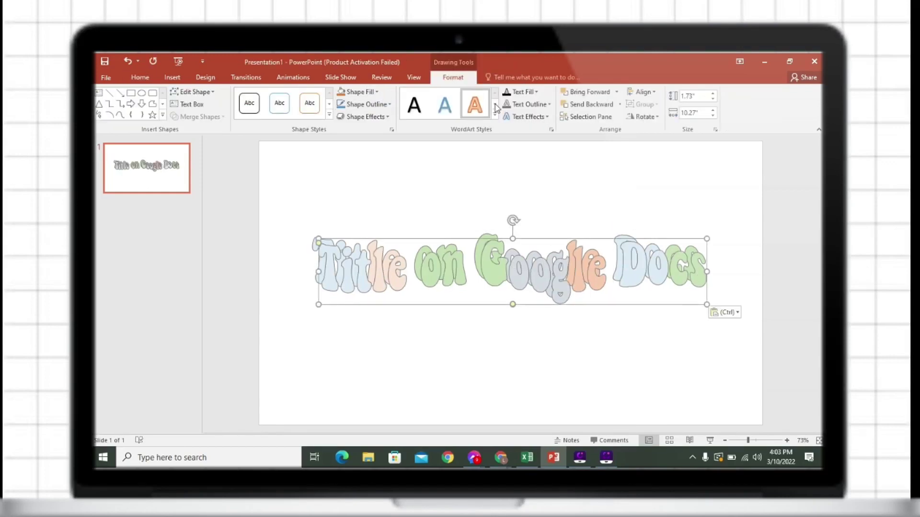
pyautogui.click(537, 92)
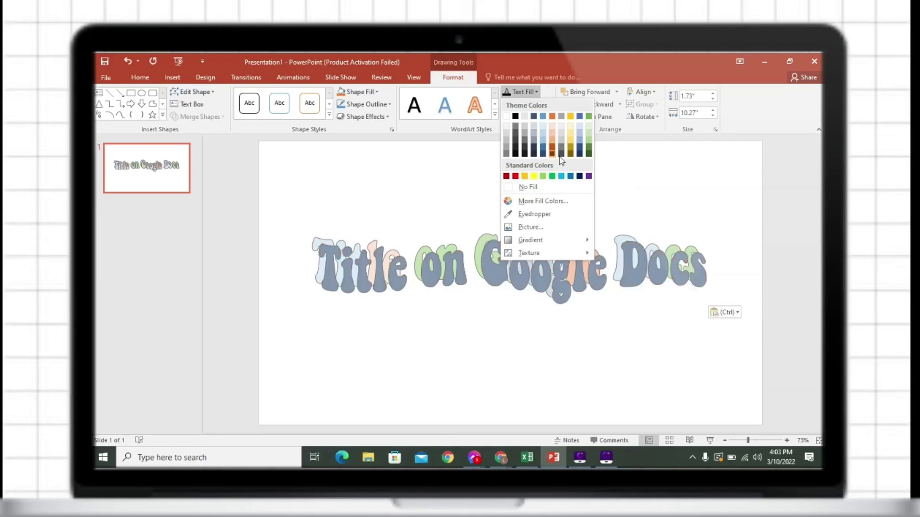
pyautogui.click(516, 135)
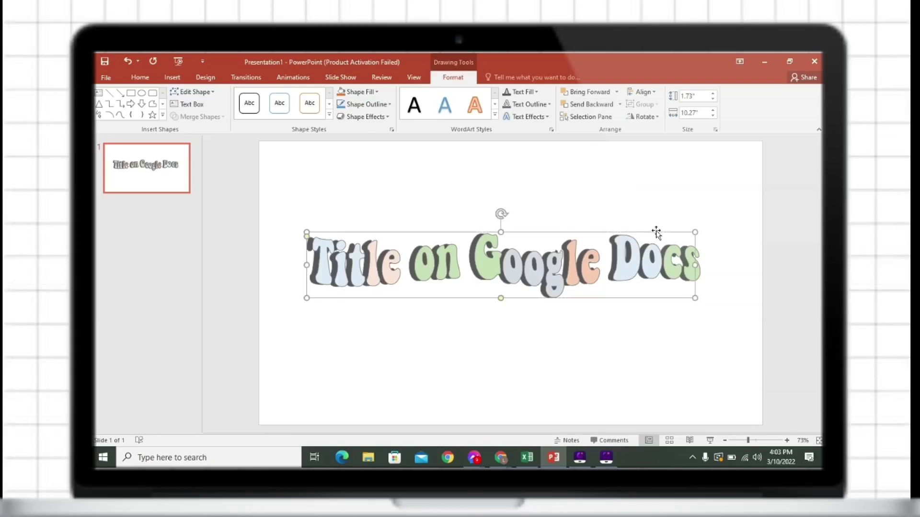
pyautogui.click(710, 306)
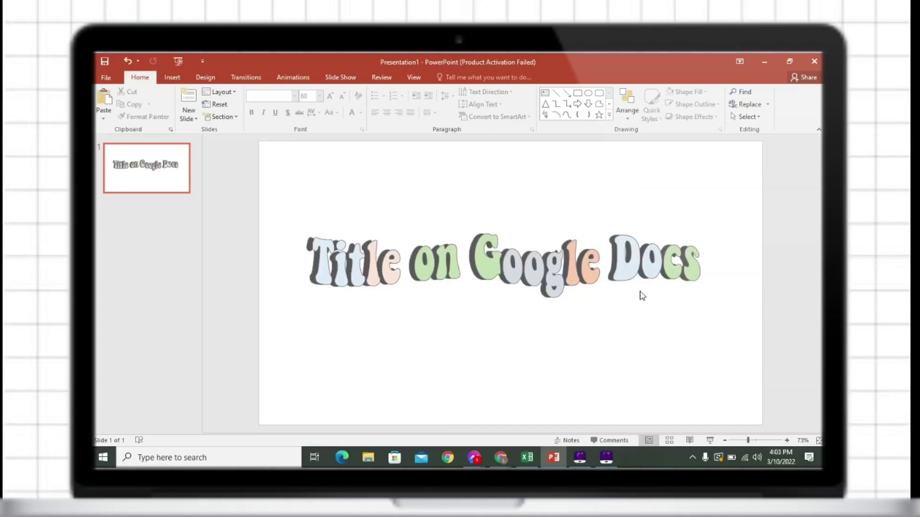
# Copy the shadowed title WordArt and paste it into the Google Doc as an image
pyautogui.click(639, 297)
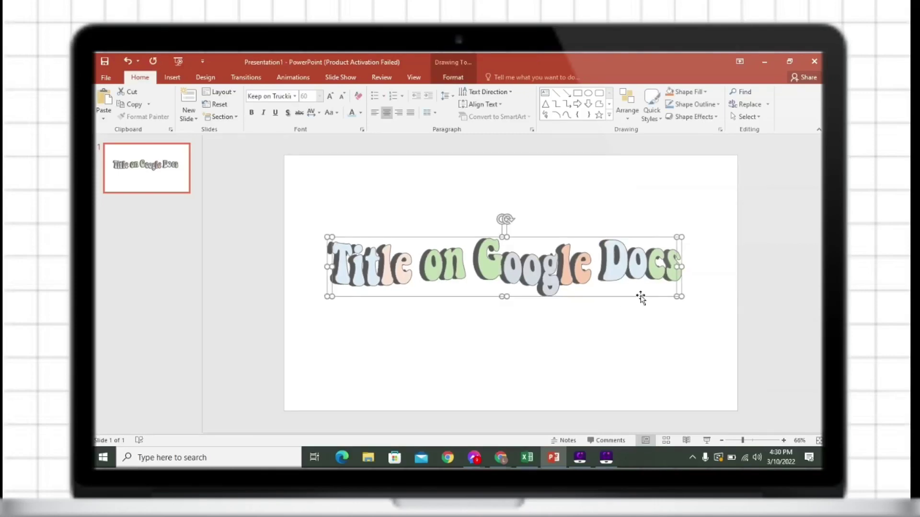
pyautogui.rightClick(639, 297)
pyautogui.click(501, 457)
pyautogui.click(617, 412)
pyautogui.hotkey('ctrl', 'v')
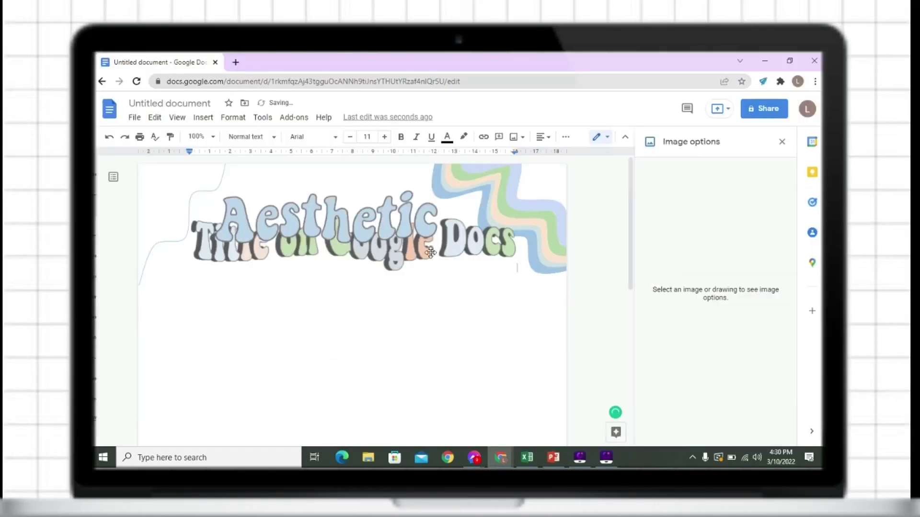
# Fix the title image's position on page below a shrunken Aesthetic image
pyautogui.click(685, 206)
pyautogui.click(683, 206)
pyautogui.click(678, 237)
pyautogui.click(648, 278)
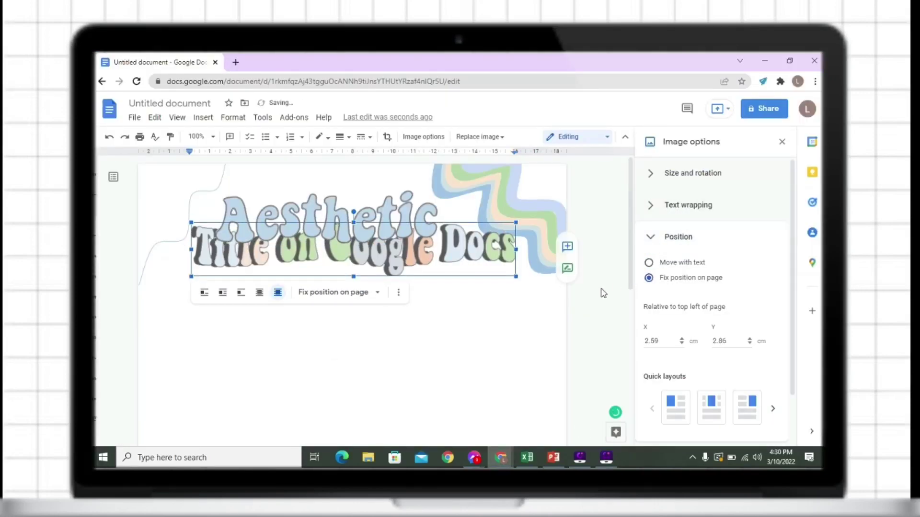
pyautogui.moveTo(490, 268); pyautogui.dragTo(473, 277)
pyautogui.click(239, 196)
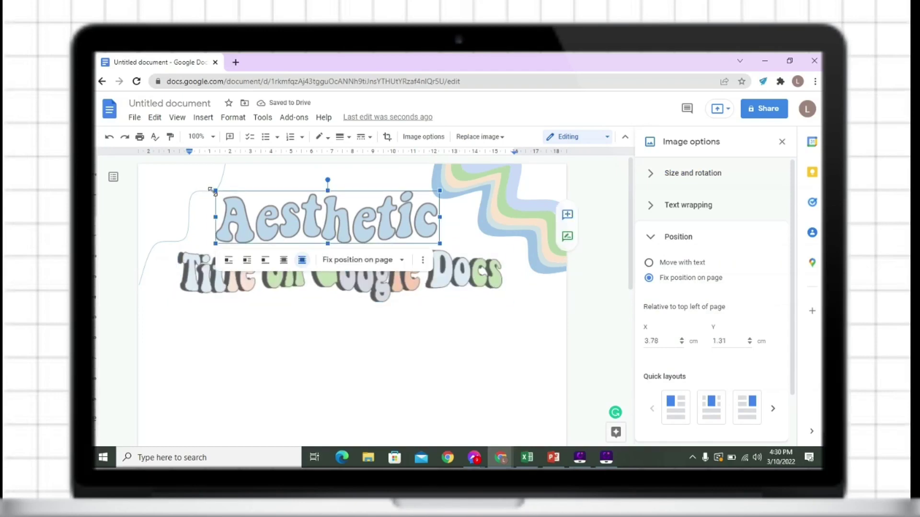
pyautogui.moveTo(216, 189); pyautogui.dragTo(229, 193)
pyautogui.moveTo(402, 276); pyautogui.dragTo(397, 274)
pyautogui.click(464, 355)
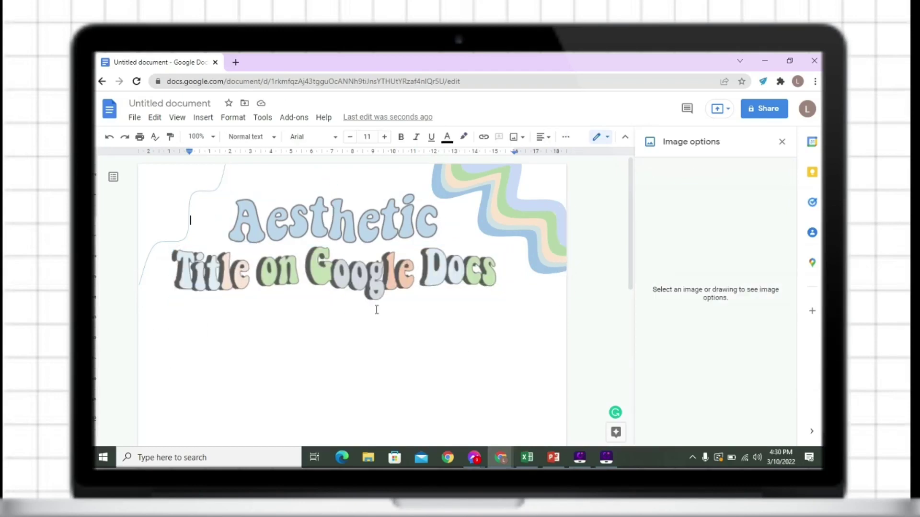
pyautogui.click(782, 143)
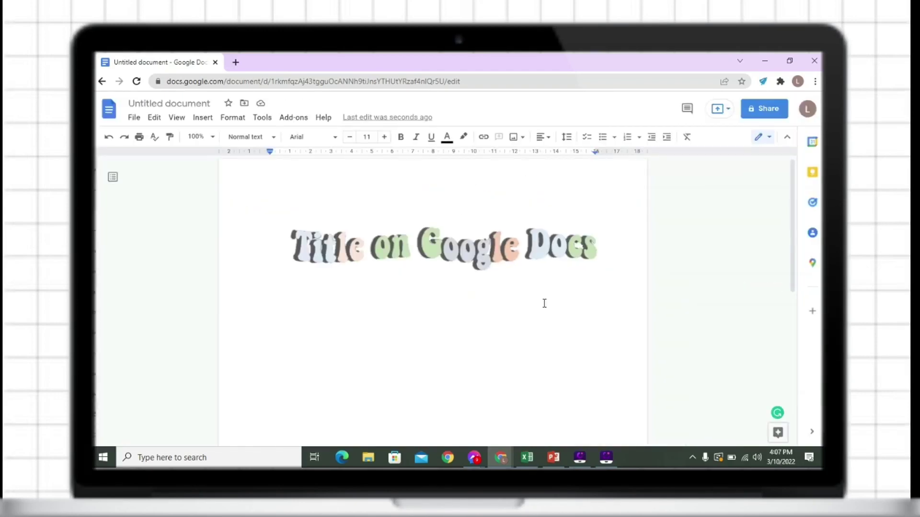
# Start a new drawing and draw a wavy line with the Curve tool
pyautogui.click(203, 117)
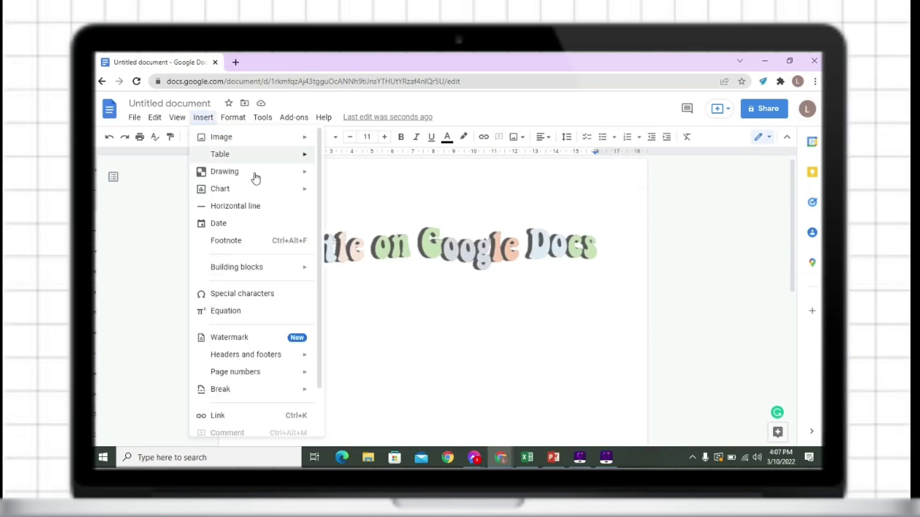
pyautogui.moveTo(254, 173)
pyautogui.click(355, 180)
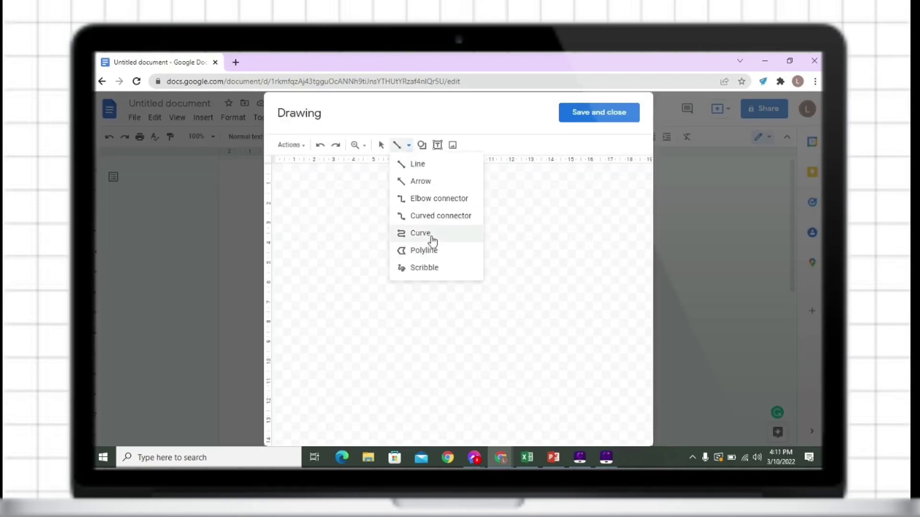
pyautogui.click(429, 234)
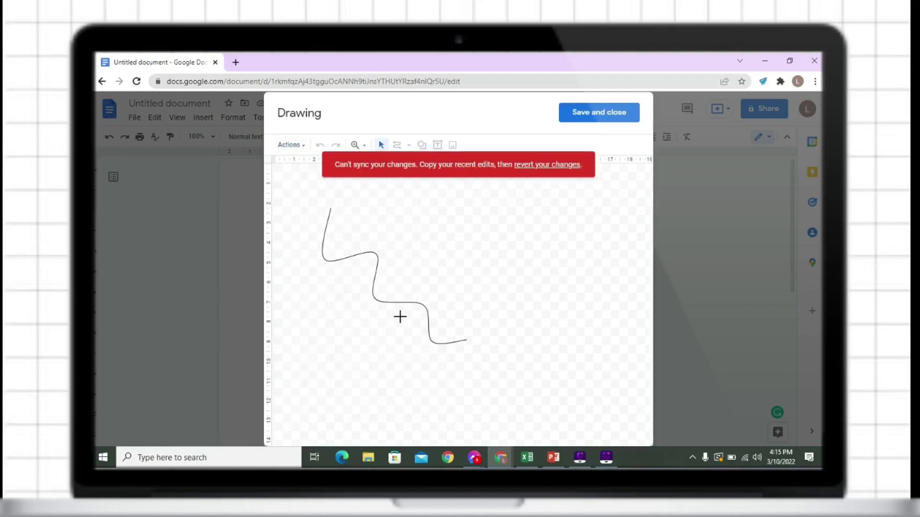
pyautogui.click(291, 145)
pyautogui.click(355, 260)
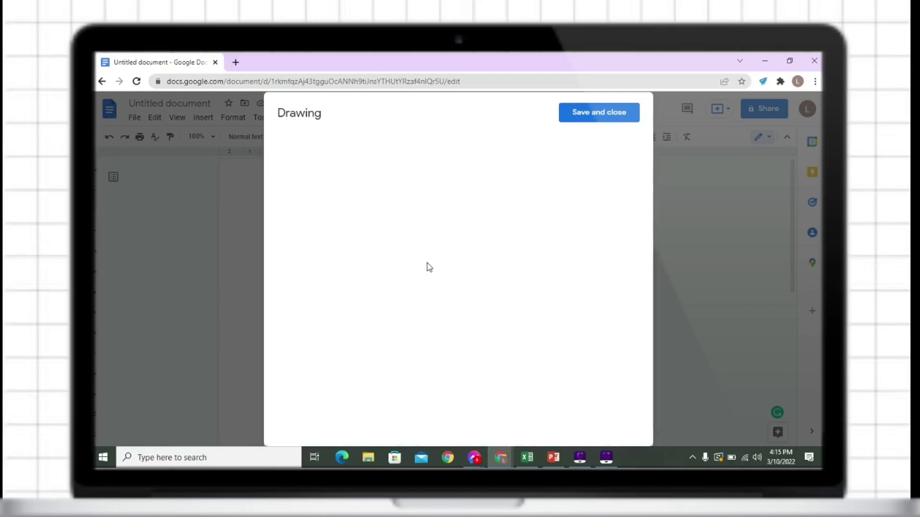
pyautogui.hotkey('ctrl', 'v')
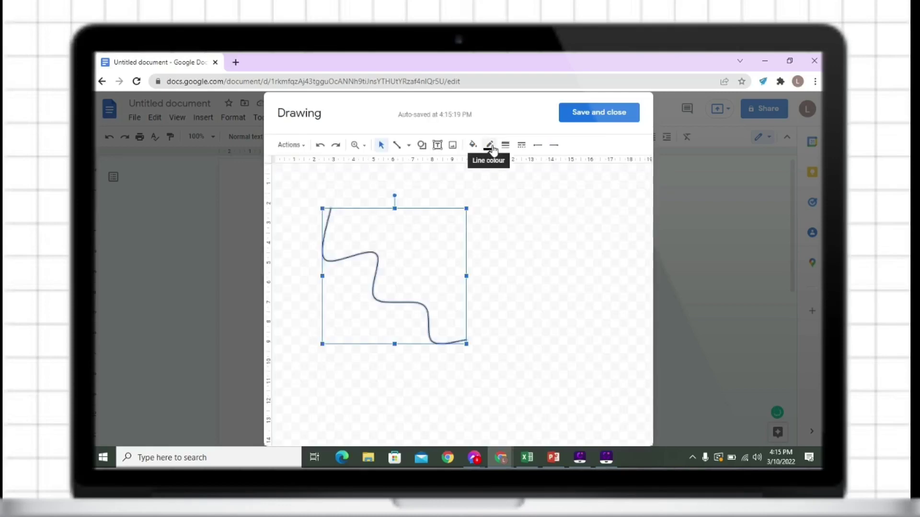
# Give the curve a custom pale lavender line colour and a thick 16px line weight
pyautogui.click(489, 145)
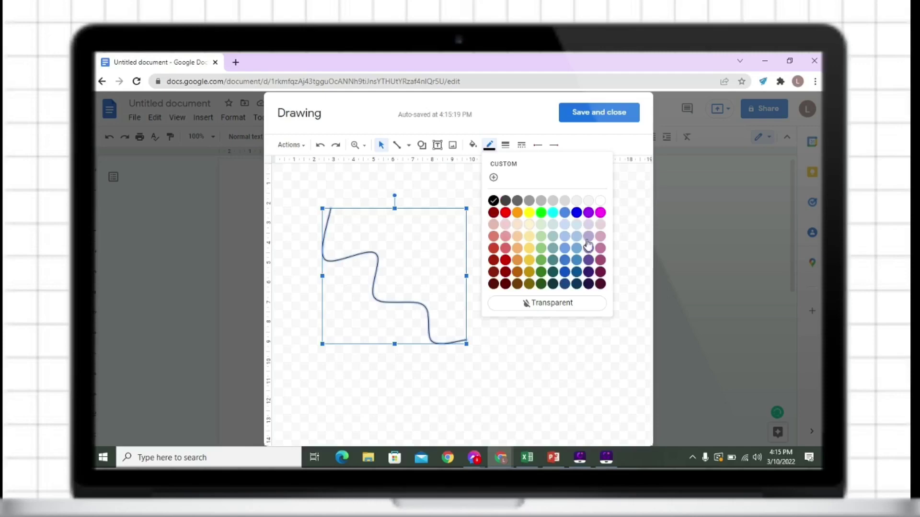
pyautogui.click(493, 179)
pyautogui.moveTo(411, 338); pyautogui.dragTo(421, 338)
pyautogui.moveTo(436, 251); pyautogui.dragTo(424, 234)
pyautogui.moveTo(421, 338); pyautogui.dragTo(479, 338)
pyautogui.click(484, 368)
pyautogui.click(505, 145)
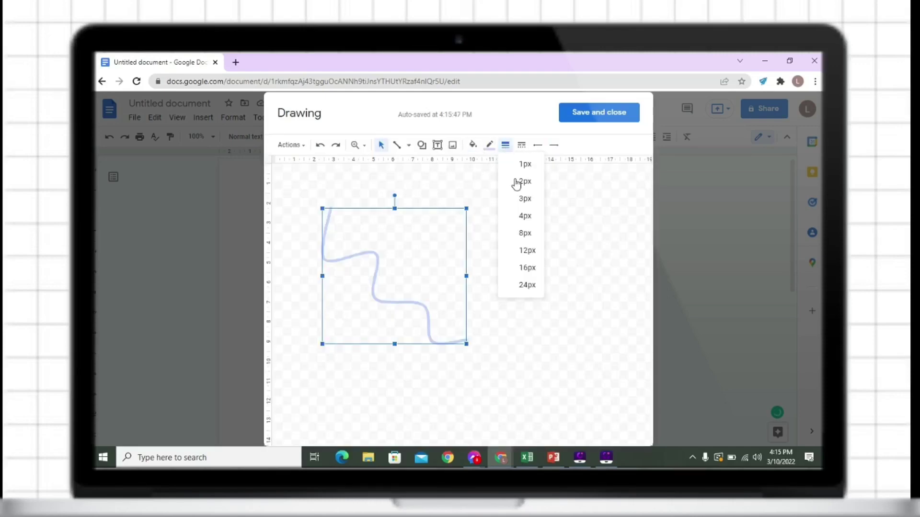
pyautogui.click(523, 283)
# Try a light blue gradient fill on the shape, then undo it
pyautogui.click(472, 145)
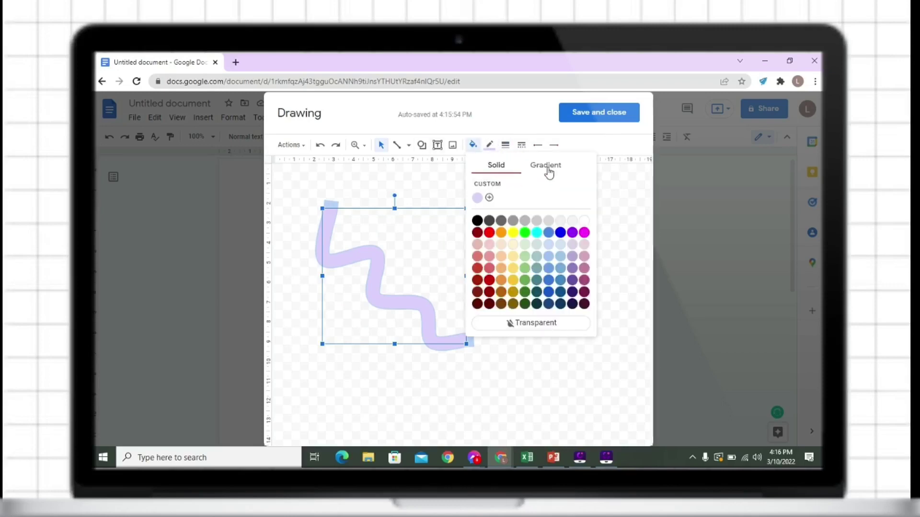
pyautogui.click(546, 167)
pyautogui.click(535, 231)
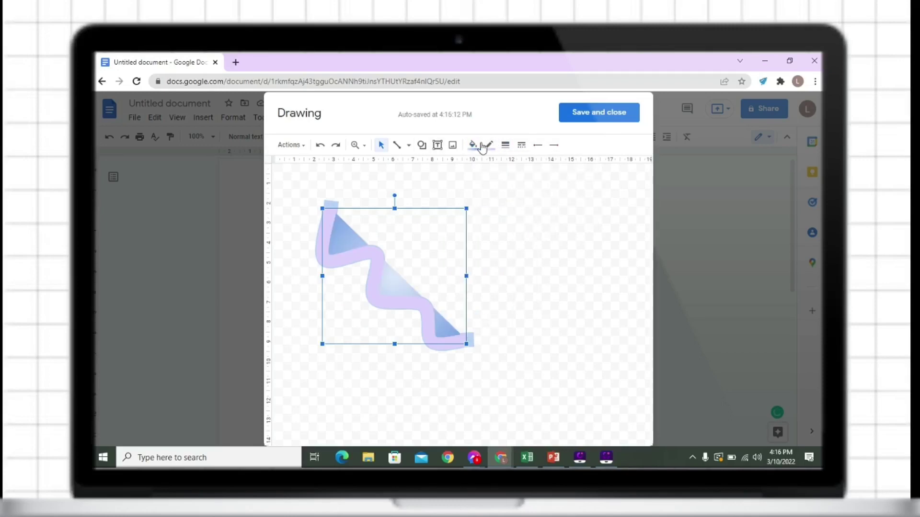
pyautogui.click(473, 144)
pyautogui.click(477, 294)
pyautogui.click(575, 214)
pyautogui.click(474, 145)
pyautogui.click(316, 231)
pyautogui.hotkey('ctrl', 'z')
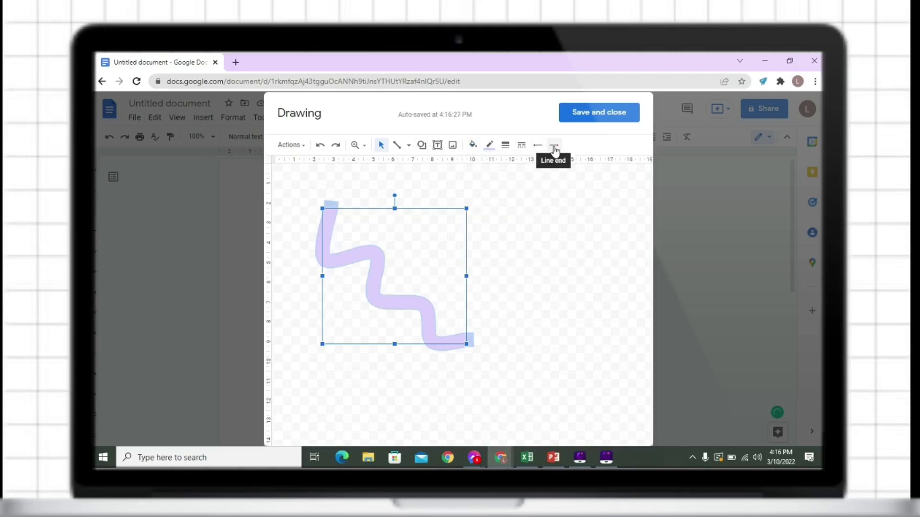
# Recolour the wave's line light blue, discarding a trial transparent stroke and orange fill
pyautogui.click(489, 145)
pyautogui.click(531, 302)
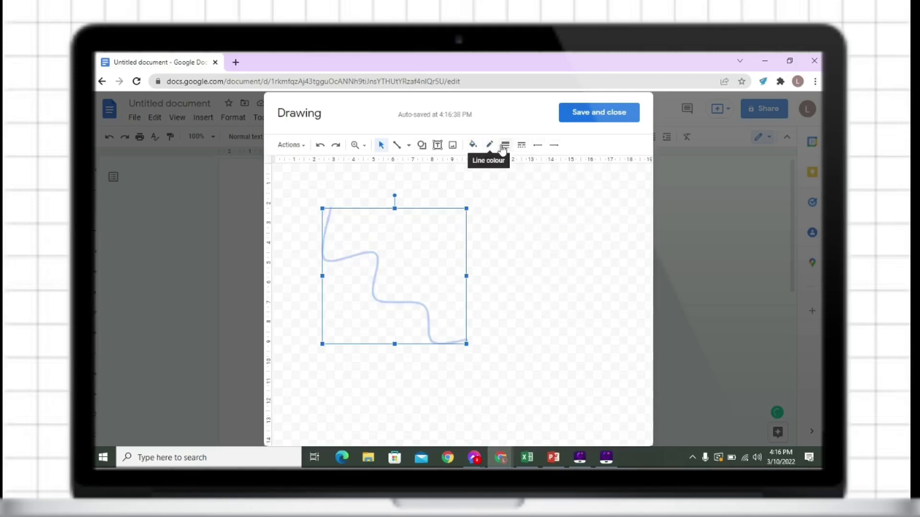
pyautogui.click(473, 145)
pyautogui.click(500, 243)
pyautogui.hotkey('ctrl', 'z')
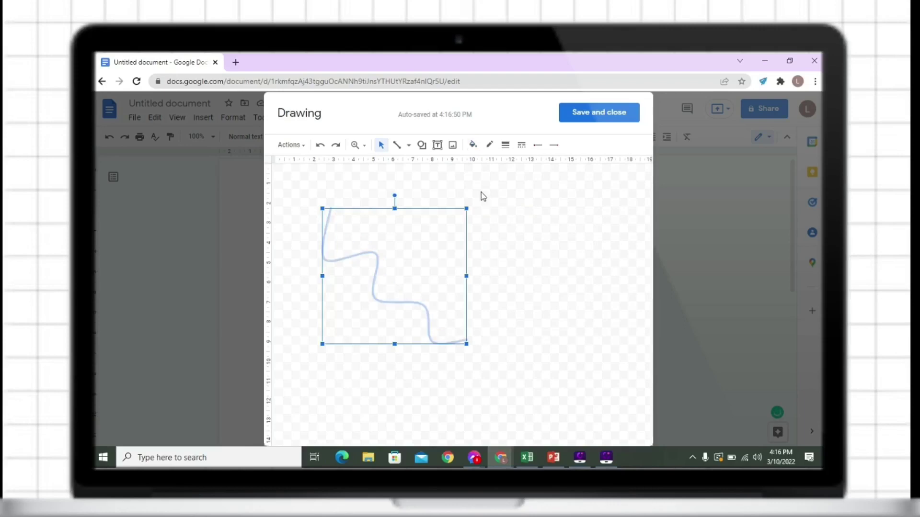
pyautogui.click(490, 145)
pyautogui.click(566, 226)
pyautogui.click(489, 144)
# Recolour the copied wave a darker blue and offset it right of the first
pyautogui.click(576, 226)
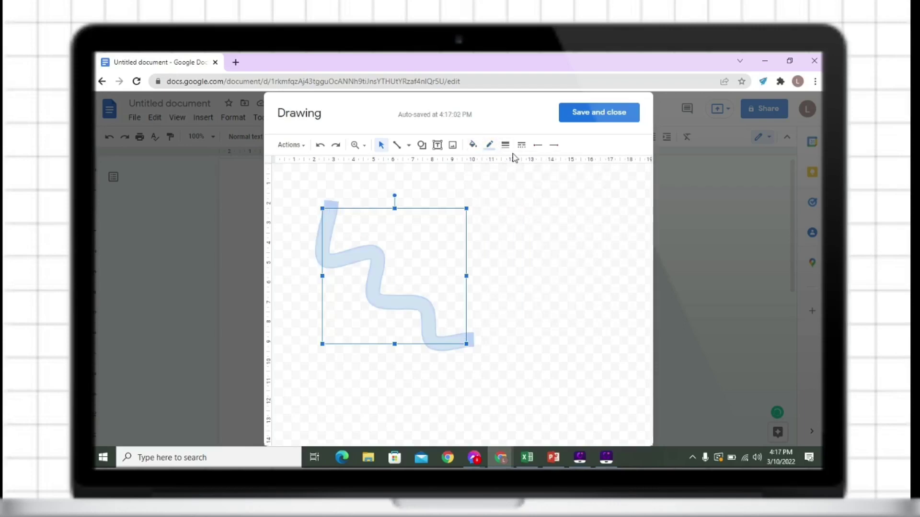
pyautogui.click(489, 145)
pyautogui.click(577, 237)
pyautogui.moveTo(373, 279)
pyautogui.mouseDown()
pyautogui.moveTo(414, 274)
pyautogui.moveTo(422, 281)
pyautogui.moveTo(419, 263)
pyautogui.mouseUp()
pyautogui.press('Down')
pyautogui.press('Down')
pyautogui.press('Up')
pyautogui.press('Up')
pyautogui.press('Down')
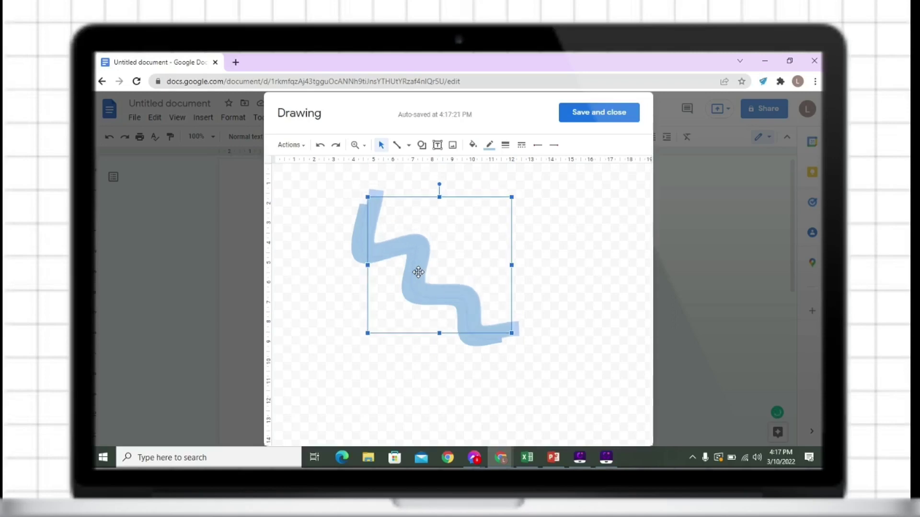
# Make one wave pale blue-grey, offset it slightly, and turn the top wave light green
pyautogui.click(489, 145)
pyautogui.click(557, 231)
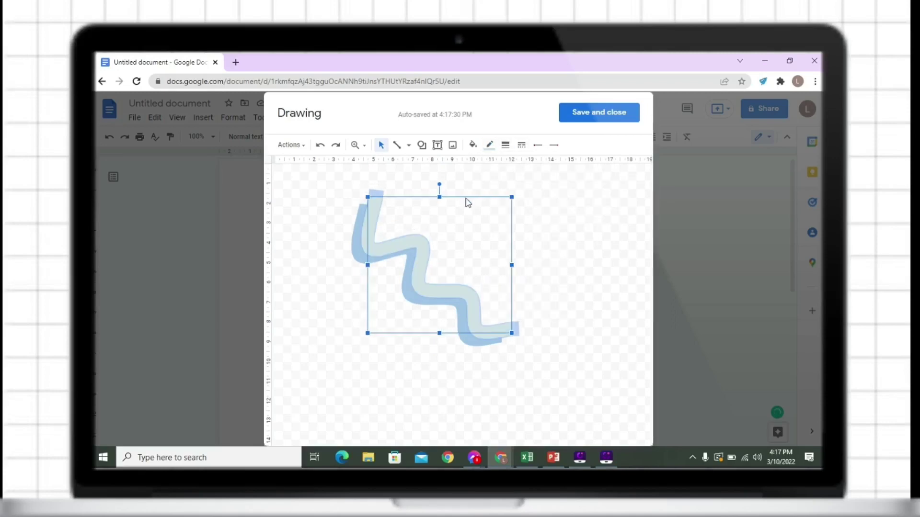
pyautogui.moveTo(418, 234)
pyautogui.mouseDown()
pyautogui.moveTo(427, 242)
pyautogui.moveTo(427, 230)
pyautogui.mouseUp()
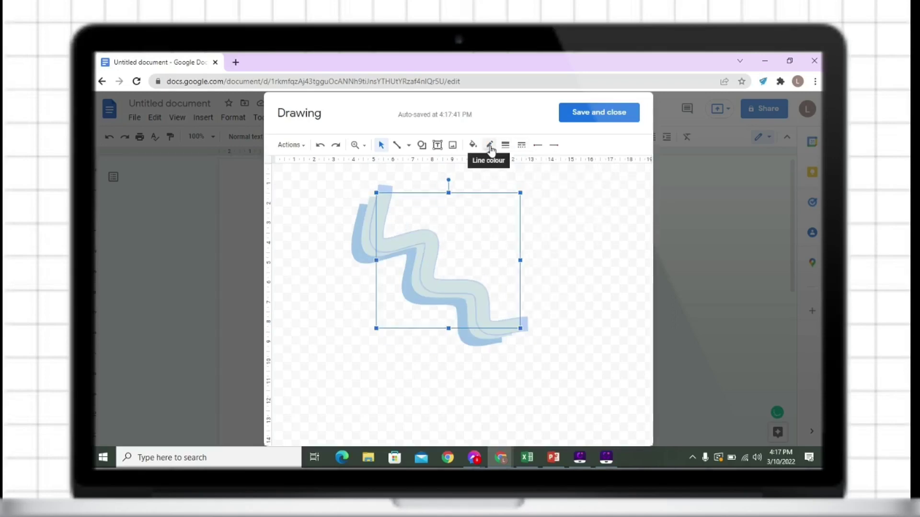
pyautogui.click(489, 145)
pyautogui.click(593, 236)
pyautogui.click(489, 145)
pyautogui.click(541, 232)
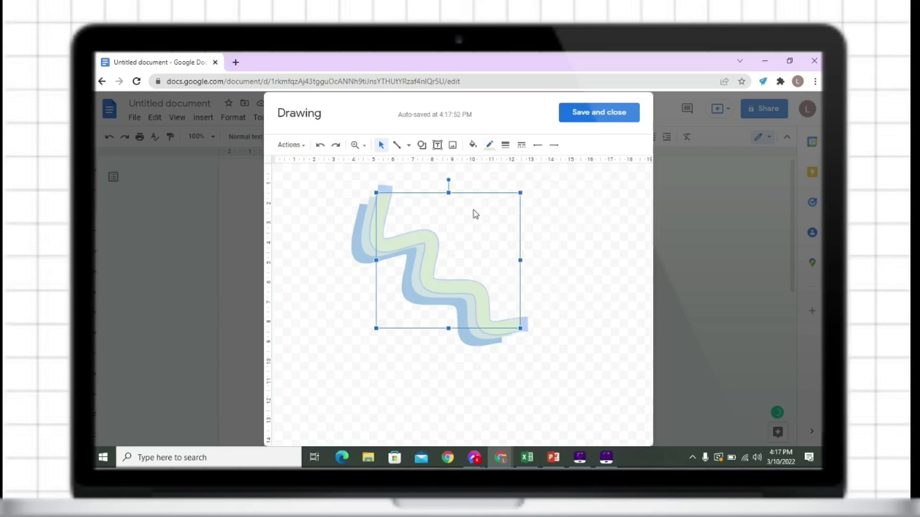
# Move all three waves up slightly and turn the green wave purple
pyautogui.moveTo(460, 195); pyautogui.dragTo(427, 242)
pyautogui.moveTo(430, 243); pyautogui.dragTo(431, 239)
pyautogui.click(573, 280)
pyautogui.doubleClick(431, 245)
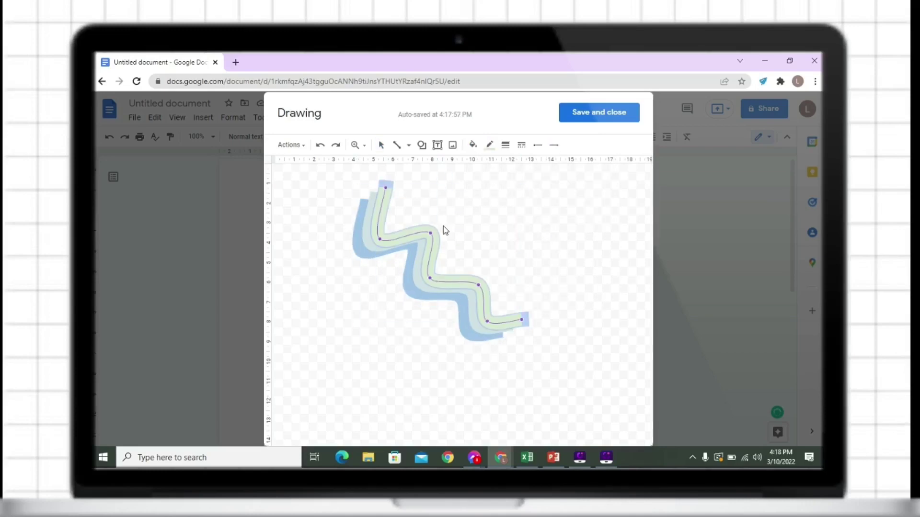
pyautogui.click(444, 230)
pyautogui.click(490, 145)
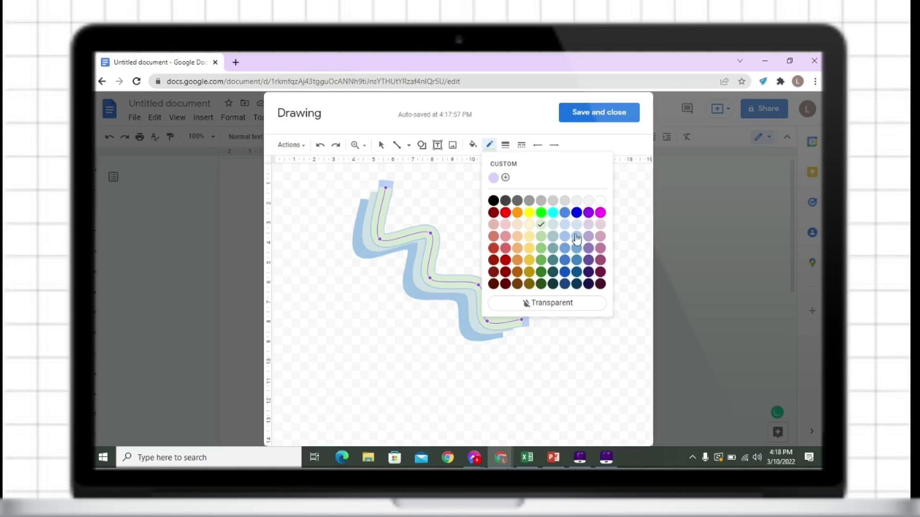
pyautogui.click(588, 236)
pyautogui.click(522, 288)
# Give that wave a custom light purple, nudge it down-left, then recolour it pink
pyautogui.click(447, 266)
pyautogui.click(490, 144)
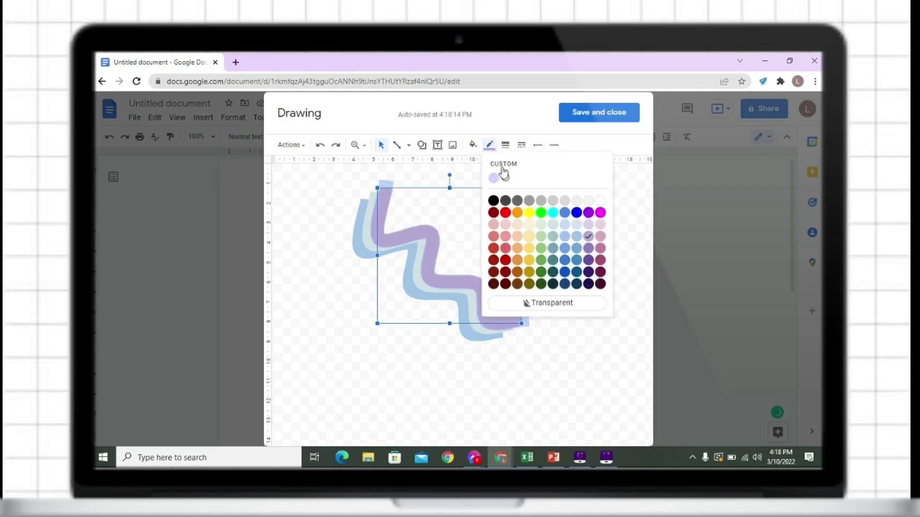
pyautogui.click(502, 172)
pyautogui.click(493, 372)
pyautogui.click(555, 333)
pyautogui.click(481, 279)
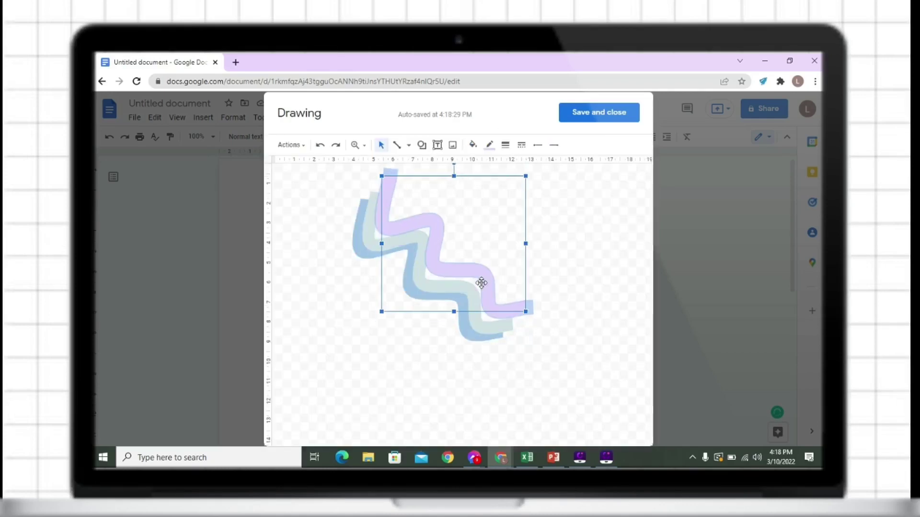
pyautogui.moveTo(481, 279); pyautogui.dragTo(475, 294)
pyautogui.click(490, 146)
pyautogui.click(511, 228)
pyautogui.click(561, 279)
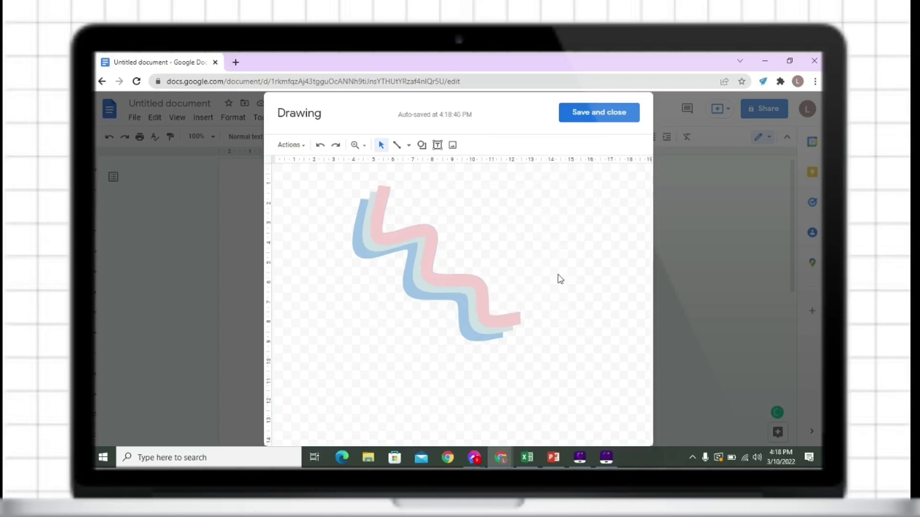
# Shift all waves up-right and add a light green copy of the pink wave above it
pyautogui.hotkey('ctrl', 'a')
pyautogui.moveTo(474, 291)
pyautogui.mouseDown()
pyautogui.moveTo(409, 352)
pyautogui.moveTo(479, 280)
pyautogui.mouseUp()
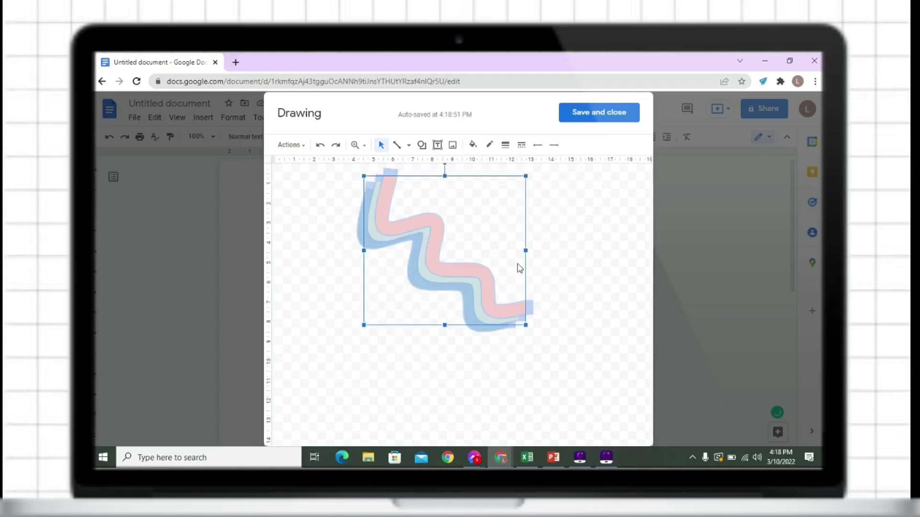
pyautogui.click(518, 267)
pyautogui.click(432, 229)
pyautogui.hotkey('ctrl', 'v')
pyautogui.moveTo(451, 250)
pyautogui.mouseDown()
pyautogui.moveTo(439, 260)
pyautogui.moveTo(462, 267)
pyautogui.moveTo(450, 262)
pyautogui.mouseUp()
pyautogui.click(489, 145)
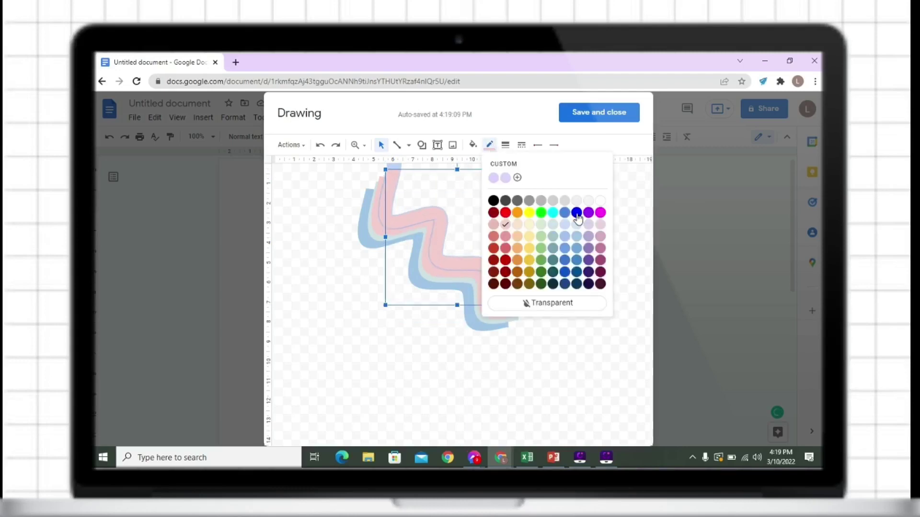
pyautogui.click(541, 236)
pyautogui.click(555, 264)
# Move the pink wave up and right and recolour it light orange
pyautogui.moveTo(466, 276); pyautogui.dragTo(474, 258)
pyautogui.click(489, 144)
pyautogui.click(518, 236)
pyautogui.click(531, 261)
pyautogui.click(565, 289)
# Duplicate the blue wave, shift the copy left and up, and make it light cornflower blue
pyautogui.click(475, 328)
pyautogui.hotkey('ctrl', 'd')
pyautogui.press('Left')
pyautogui.press('Left')
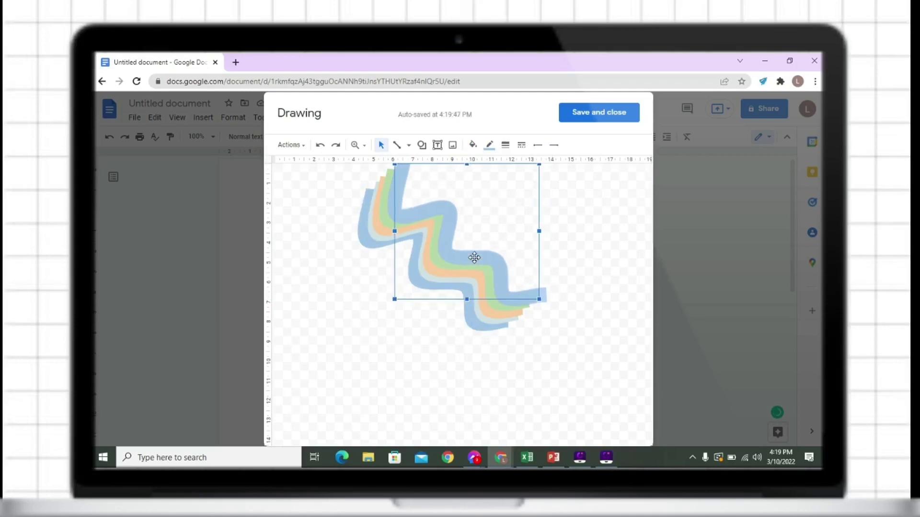
pyautogui.click(490, 145)
pyautogui.click(565, 225)
pyautogui.click(563, 246)
pyautogui.click(495, 267)
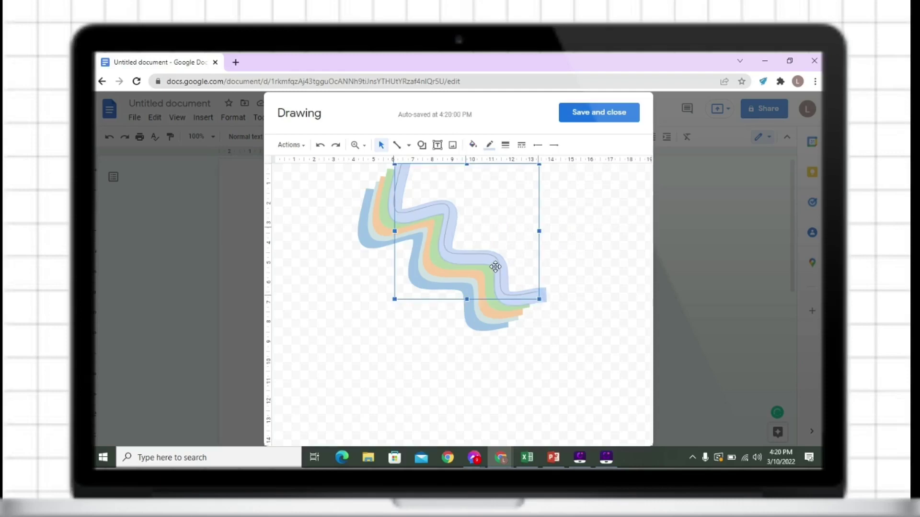
pyautogui.press('Up')
pyautogui.click(579, 225)
# Soften the orange wave's line colour to light peach
pyautogui.click(478, 268)
pyautogui.click(488, 144)
pyautogui.click(524, 230)
pyautogui.click(557, 250)
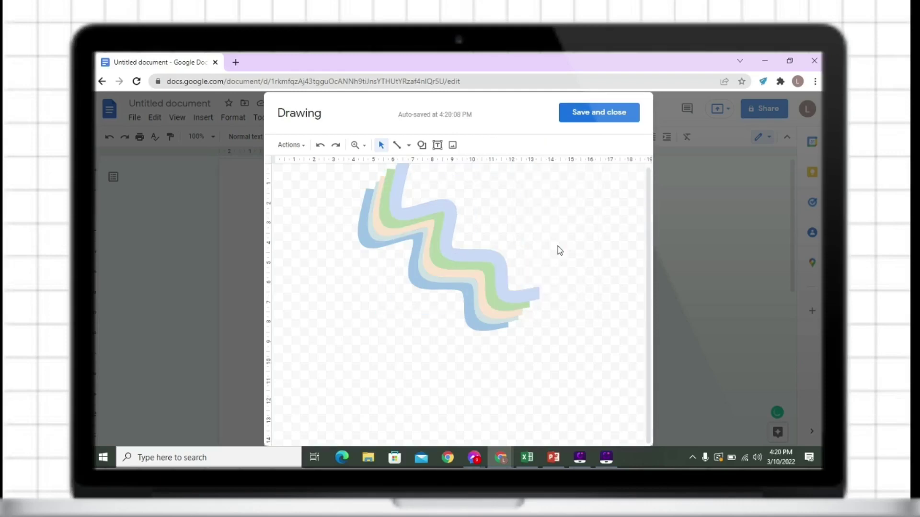
# Save the wave drawing into the document, shrink it, and move it to the right edge
pyautogui.click(601, 120)
pyautogui.click(436, 325)
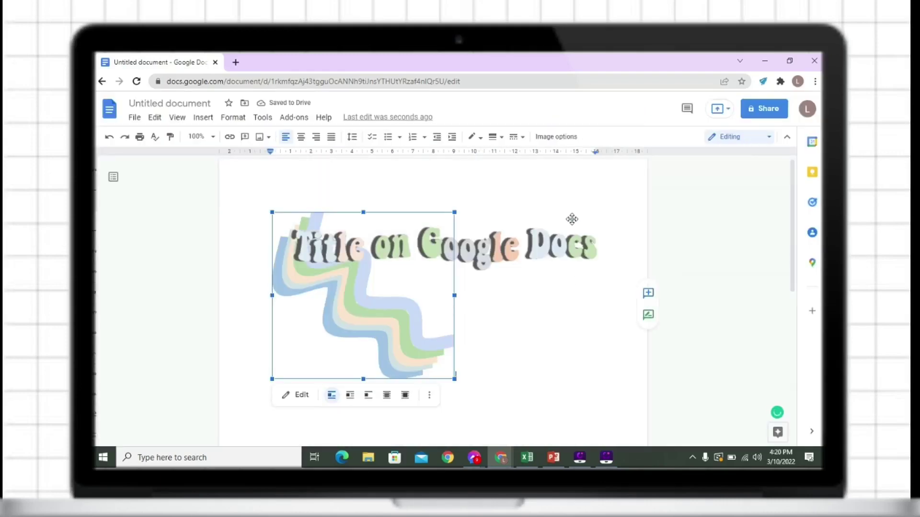
pyautogui.click(405, 405)
pyautogui.moveTo(383, 320); pyautogui.dragTo(655, 222)
pyautogui.moveTo(543, 222); pyautogui.dragTo(560, 237)
pyautogui.moveTo(625, 311); pyautogui.dragTo(605, 251)
pyautogui.click(502, 389)
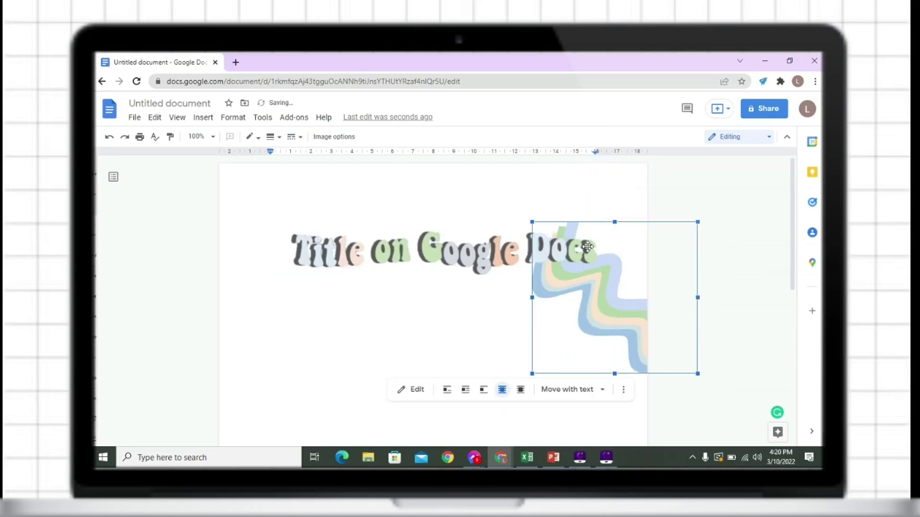
# Fix the wave image's position on the page and place it up behind the word 'Docs'
pyautogui.click(337, 138)
pyautogui.click(670, 180)
pyautogui.click(721, 322)
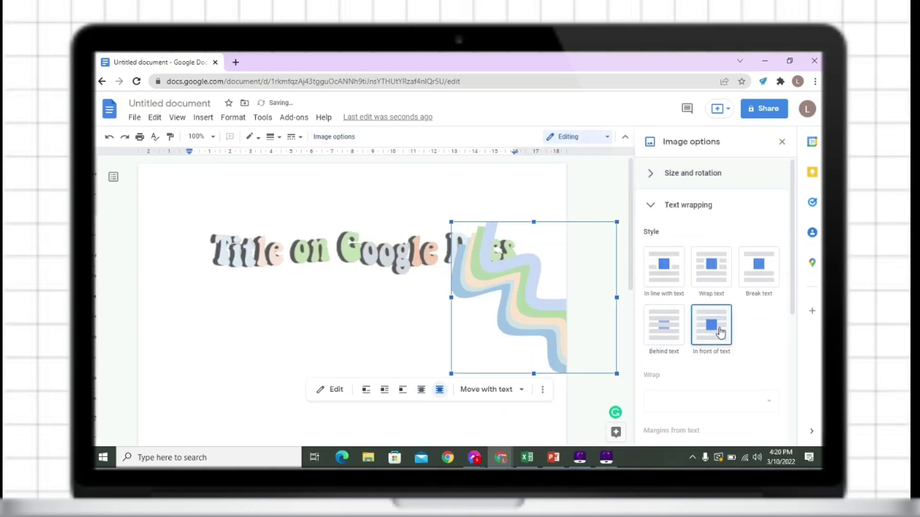
pyautogui.scroll(-5, 674, 361)
pyautogui.click(649, 346)
pyautogui.moveTo(540, 327); pyautogui.dragTo(571, 204)
# Stretch the Aesthetic WordArt box and apply the Square transform so the text fills it
pyautogui.moveTo(510, 226); pyautogui.dragTo(505, 220)
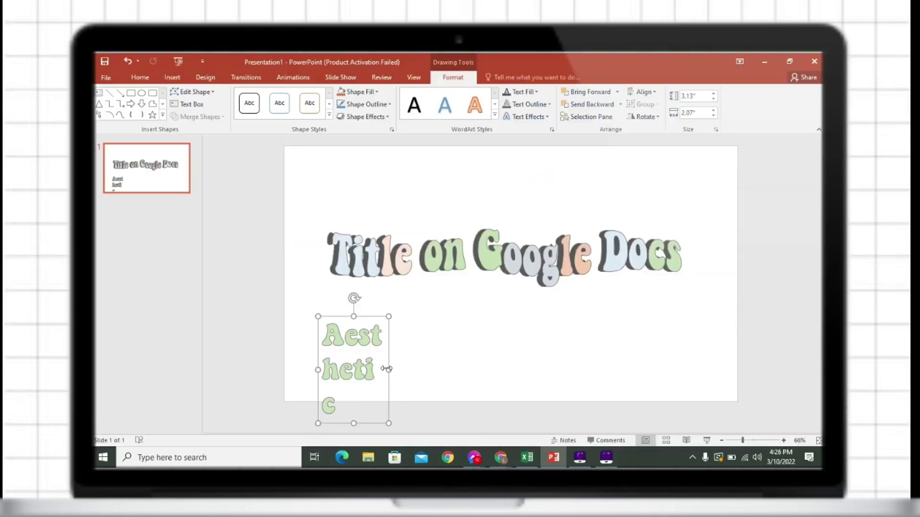
pyautogui.moveTo(386, 367); pyautogui.dragTo(546, 345)
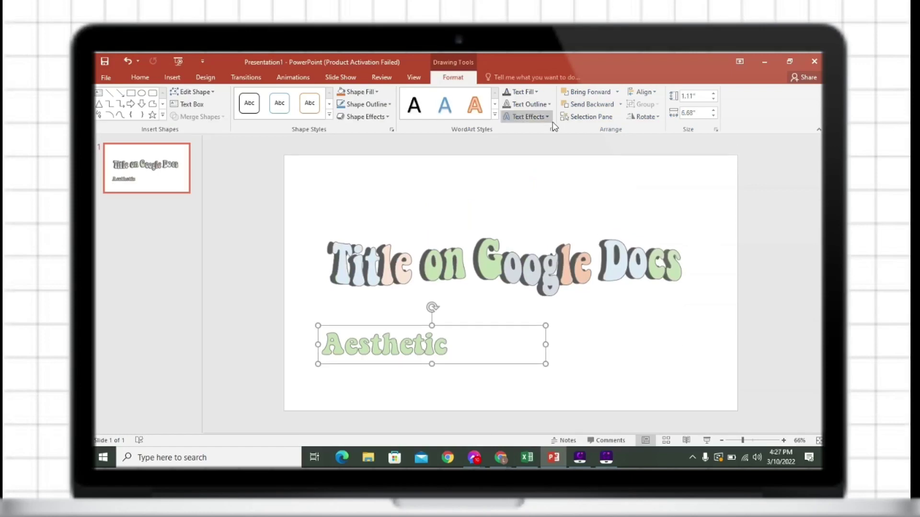
pyautogui.click(527, 116)
pyautogui.moveTo(541, 255)
pyautogui.click(593, 272)
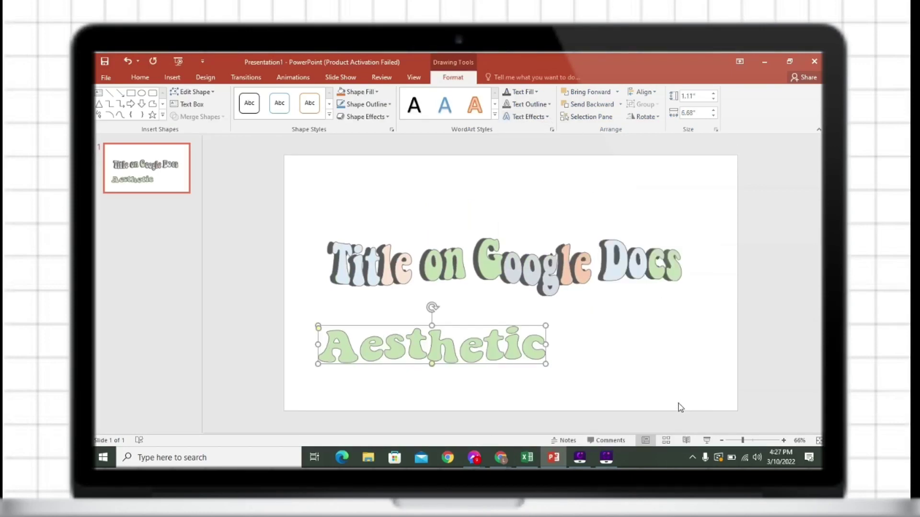
pyautogui.moveTo(546, 344)
pyautogui.mouseDown()
pyautogui.moveTo(514, 346)
pyautogui.moveTo(530, 346)
pyautogui.mouseUp()
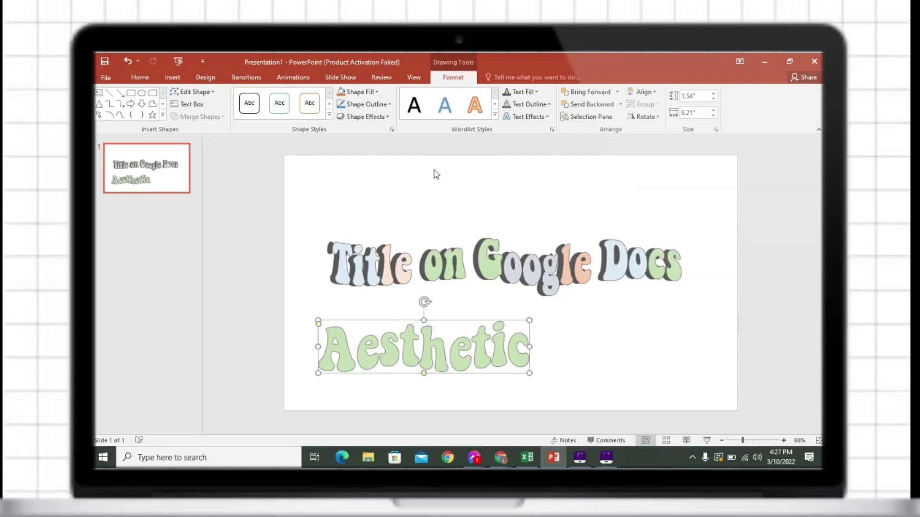
# Give Aesthetic a heavier outline, centre it on the slide, and recolour it light blue
pyautogui.click(529, 104)
pyautogui.moveTo(532, 240)
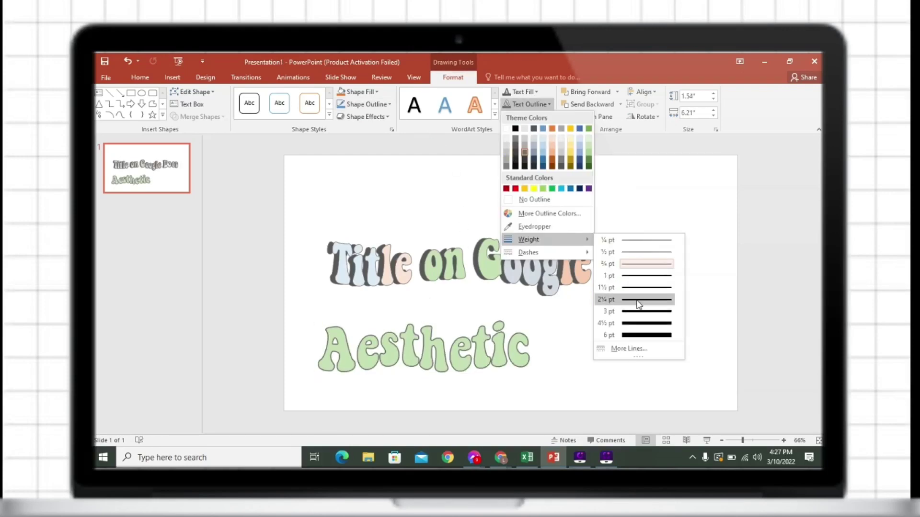
pyautogui.click(627, 275)
pyautogui.click(549, 104)
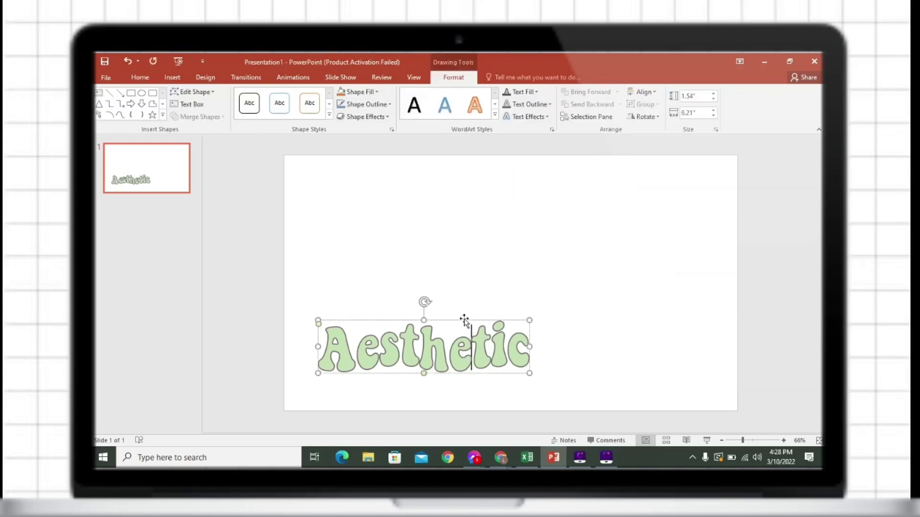
pyautogui.moveTo(469, 325); pyautogui.dragTo(513, 222)
pyautogui.click(140, 78)
pyautogui.click(361, 114)
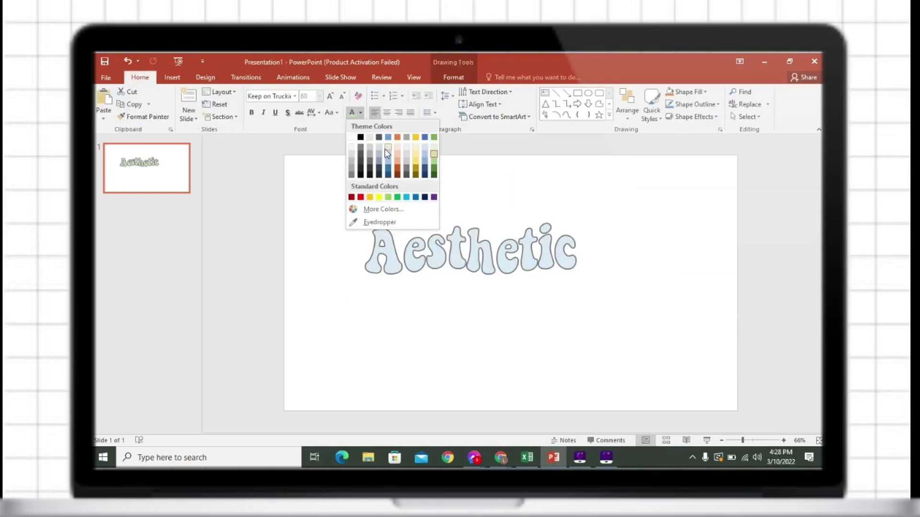
pyautogui.click(388, 155)
pyautogui.click(593, 306)
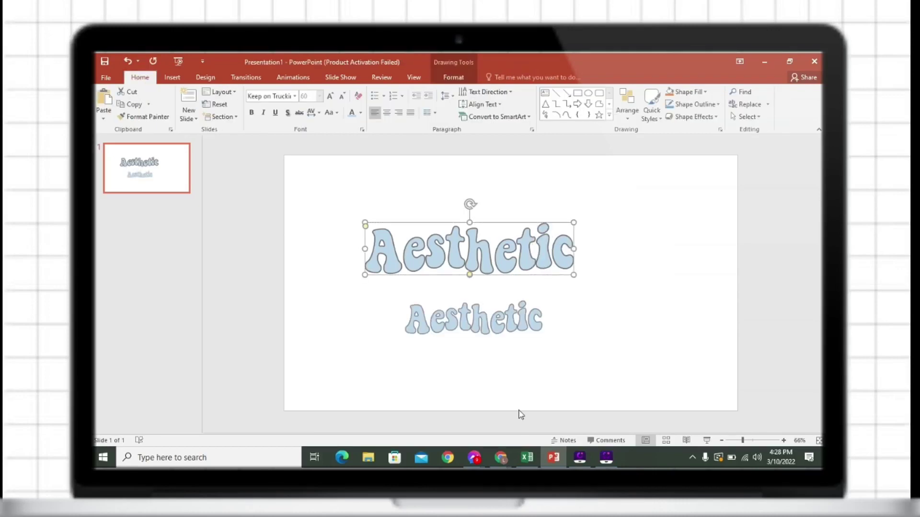
# Paste the Aesthetic image into the Google Doc and set it in front of text
pyautogui.moveTo(501, 461)
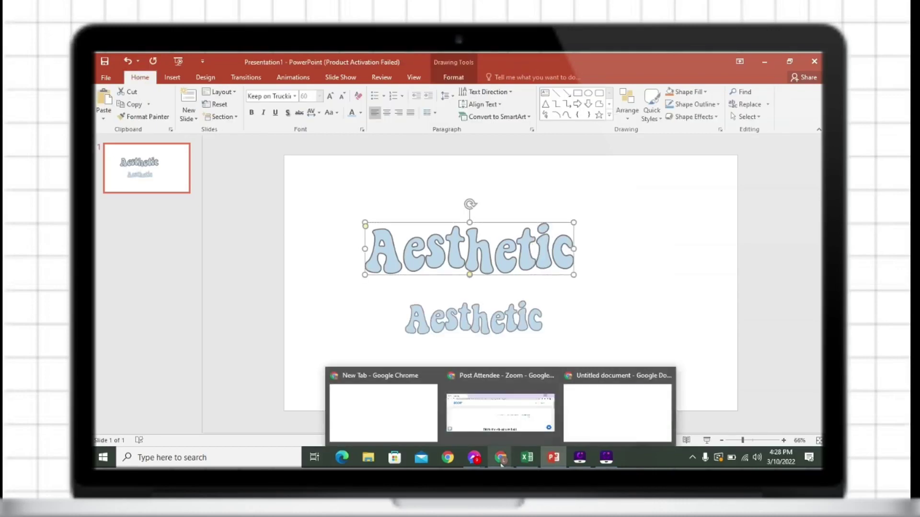
pyautogui.click(594, 408)
pyautogui.click(427, 293)
pyautogui.hotkey('ctrl', 'v')
pyautogui.click(321, 230)
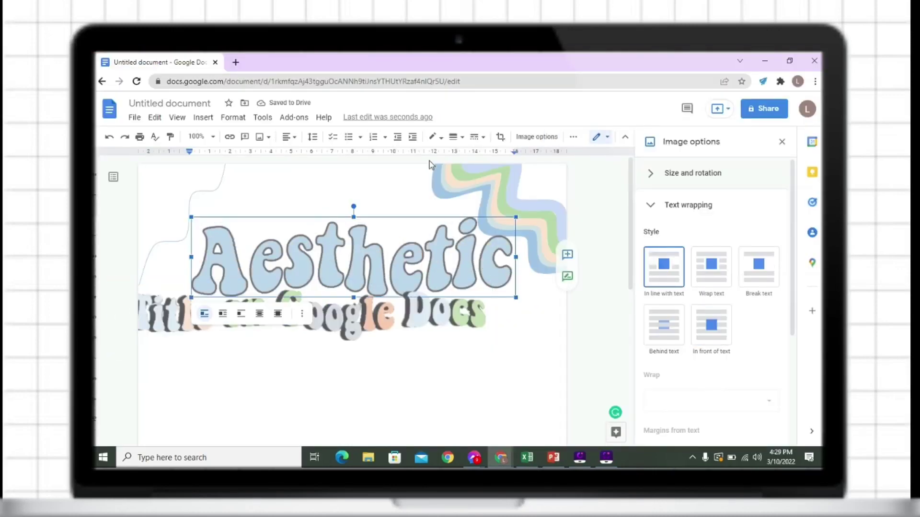
pyautogui.click(263, 117)
pyautogui.click(711, 327)
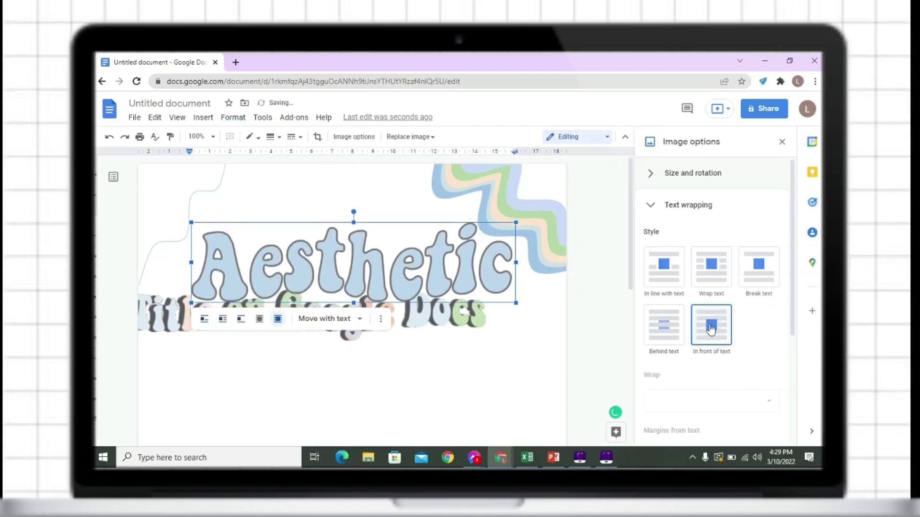
# Shrink the Aesthetic image and position it just above the title
pyautogui.moveTo(191, 303); pyautogui.dragTo(303, 276)
pyautogui.moveTo(377, 240); pyautogui.dragTo(302, 240)
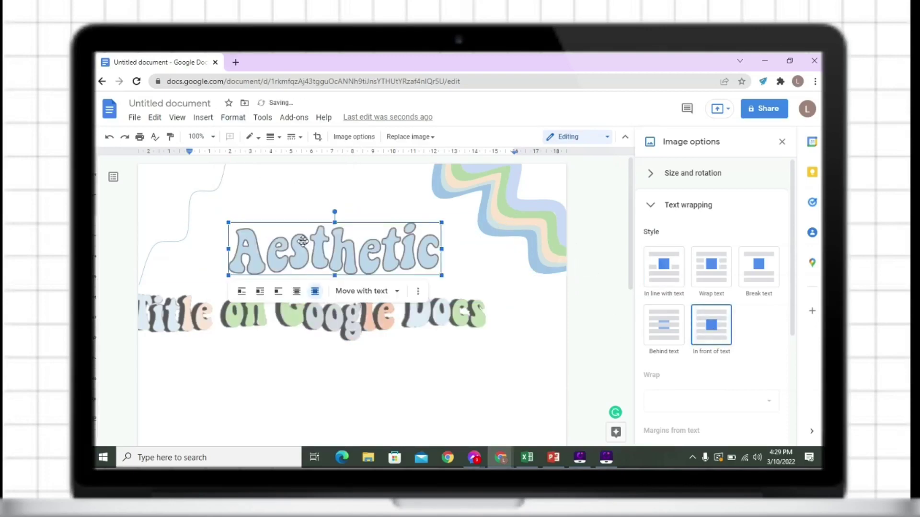
pyautogui.doubleClick(302, 240)
pyautogui.click(462, 261)
pyautogui.moveTo(431, 259)
pyautogui.mouseDown()
pyautogui.moveTo(430, 247)
pyautogui.moveTo(419, 259)
pyautogui.moveTo(441, 249)
pyautogui.mouseUp()
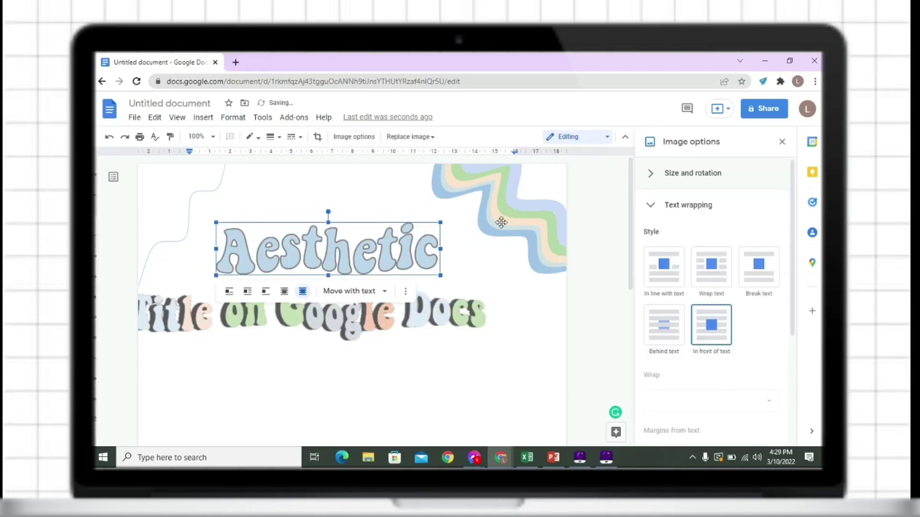